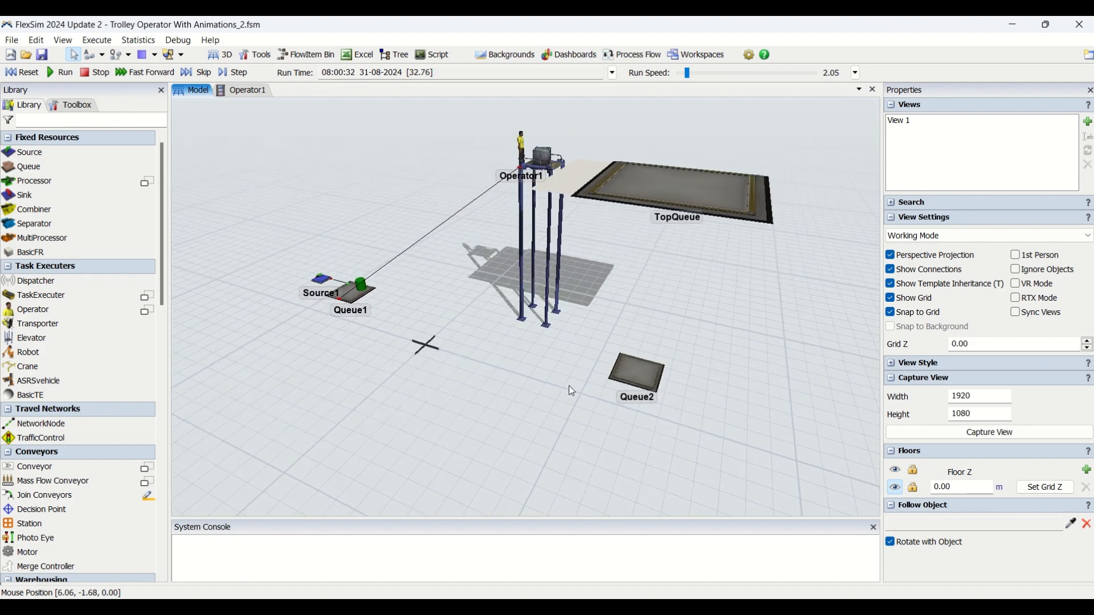
Watch the running simulation from several angles, following the trolley operator between Queue1, the elevator, TopQueue and Queue2
{"action": "right_click", "coordinate": [586, 384]}
{"action": "left_click", "coordinate": [546, 371]}
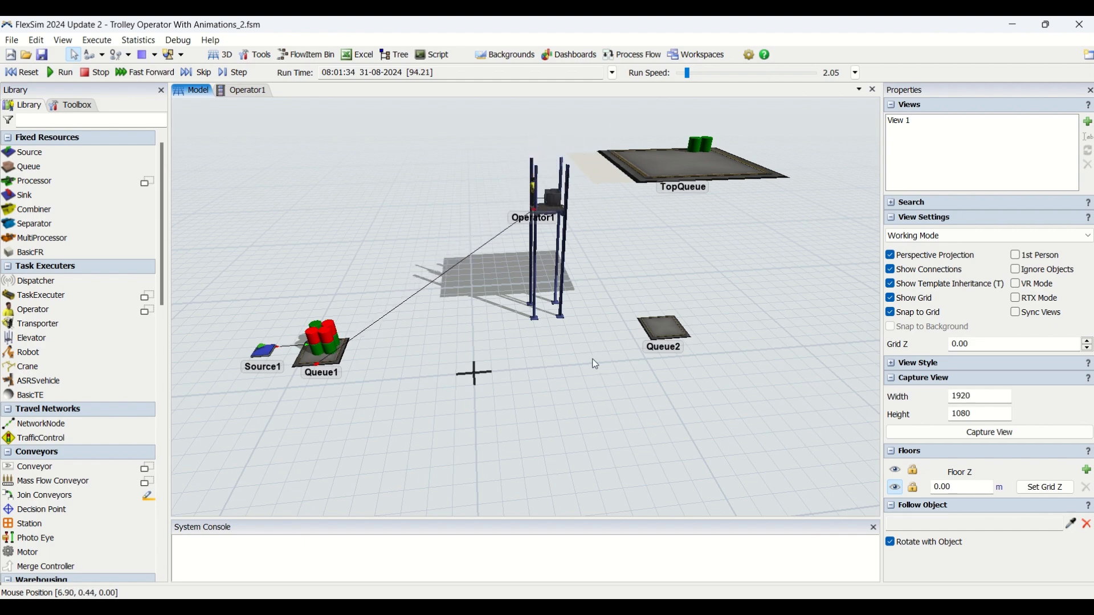
{"action": "mouse_move", "coordinate": [592, 358]}
{"action": "right_mouse_down"}
{"action": "mouse_move", "coordinate": [575, 376]}
{"action": "mouse_move", "coordinate": [609, 356]}
{"action": "right_mouse_up"}
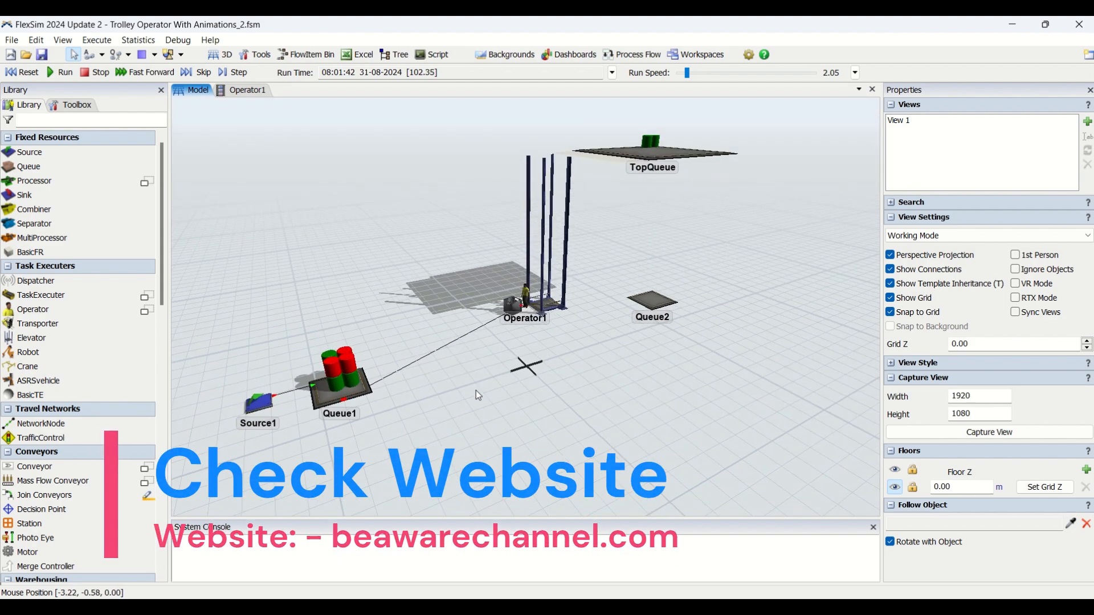
{"action": "scroll", "coordinate": [477, 391], "scroll_direction": "up", "scroll_amount": 2}
{"action": "scroll", "coordinate": [473, 392], "scroll_direction": "down", "scroll_amount": 3}
{"action": "right_click_drag", "start_coordinate": [541, 381], "coordinate": [532, 383]}
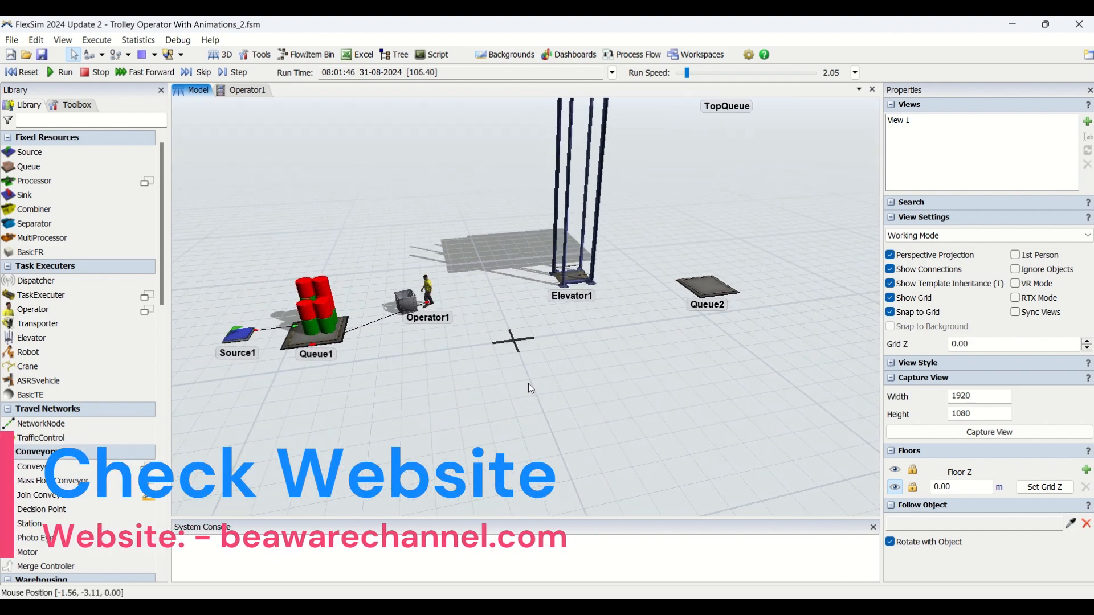
{"action": "left_click_drag", "start_coordinate": [505, 317], "coordinate": [455, 395]}
{"action": "scroll", "coordinate": [501, 344], "scroll_direction": "down", "scroll_amount": 2}
{"action": "scroll", "coordinate": [482, 361], "scroll_direction": "down", "scroll_amount": 2}
{"action": "left_click_drag", "start_coordinate": [459, 321], "coordinate": [459, 302]}
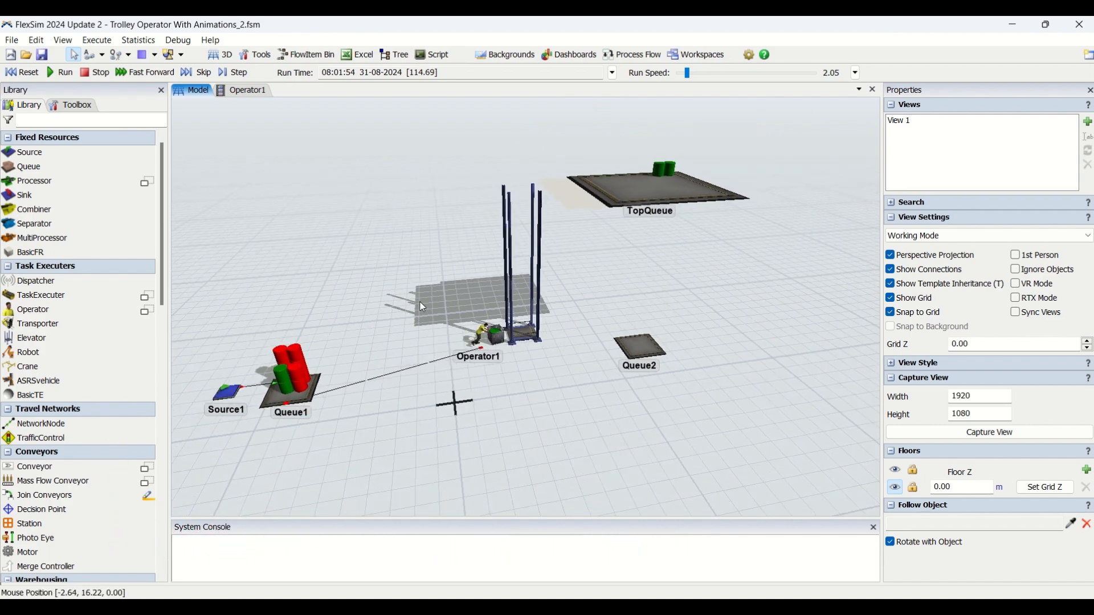
{"action": "right_click_drag", "start_coordinate": [549, 415], "coordinate": [537, 412]}
{"action": "right_click_drag", "start_coordinate": [393, 380], "coordinate": [401, 378]}
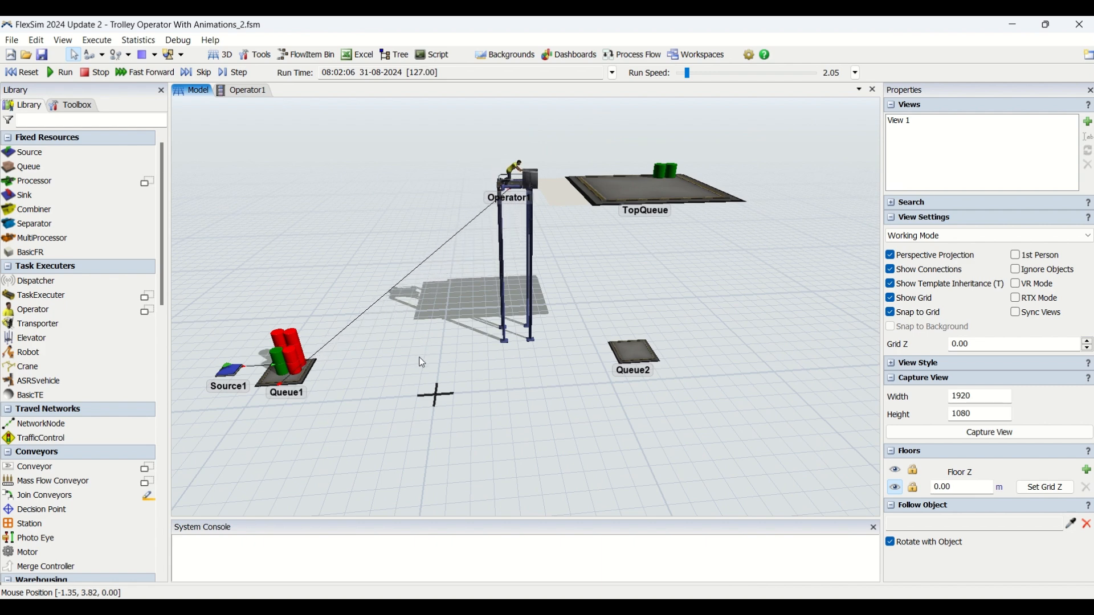
{"action": "left_click_drag", "start_coordinate": [443, 369], "coordinate": [474, 352]}
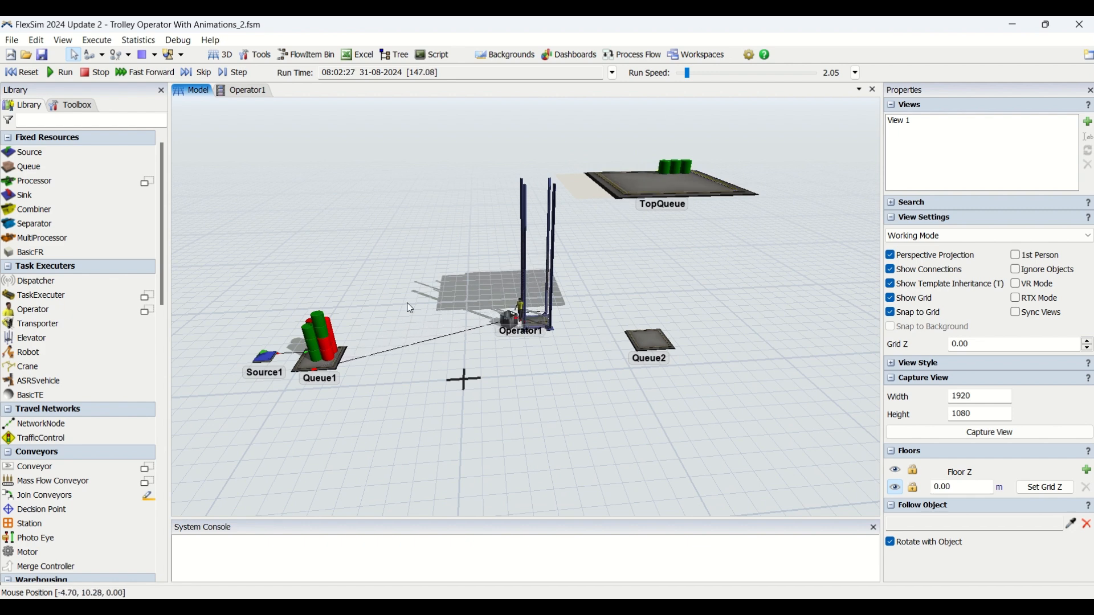
{"action": "left_click_drag", "start_coordinate": [410, 296], "coordinate": [426, 274]}
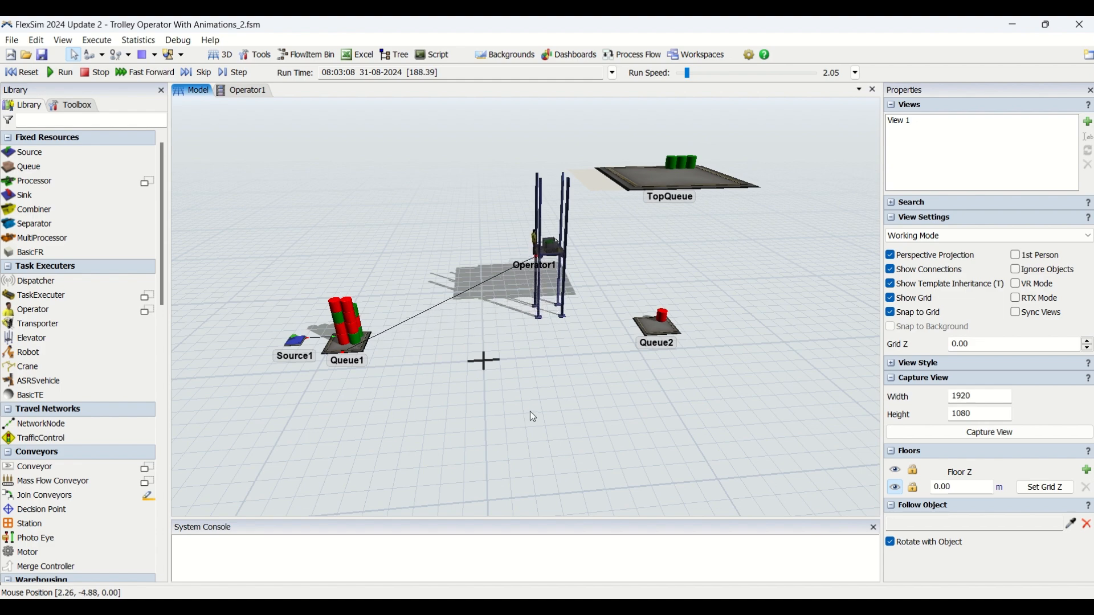
{"action": "mouse_move", "coordinate": [535, 413]}
{"action": "right_mouse_down"}
{"action": "mouse_move", "coordinate": [548, 412]}
{"action": "mouse_move", "coordinate": [527, 412]}
{"action": "right_mouse_up"}
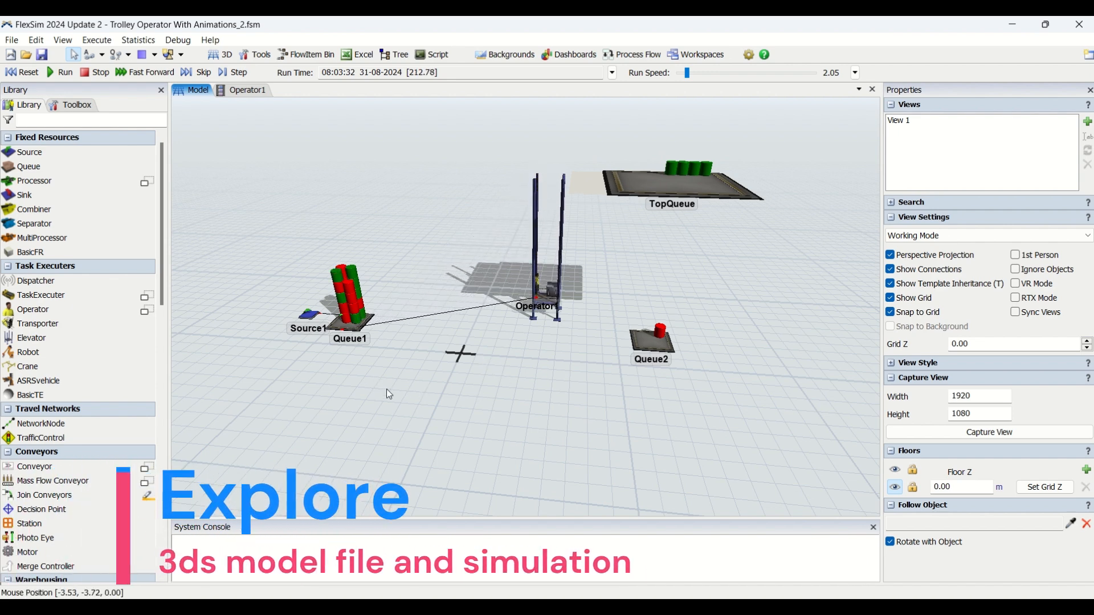
{"action": "right_click_drag", "start_coordinate": [400, 394], "coordinate": [411, 397]}
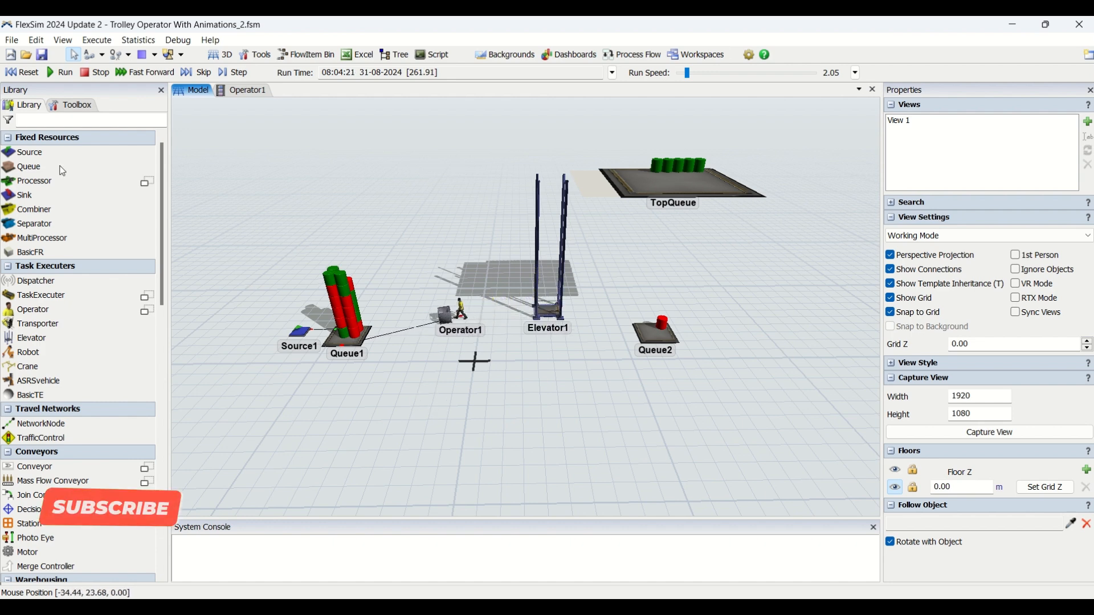
Reset the simulation and examine the properties of Queue1, including its output settings, and of Queue2
{"action": "left_click", "coordinate": [25, 75]}
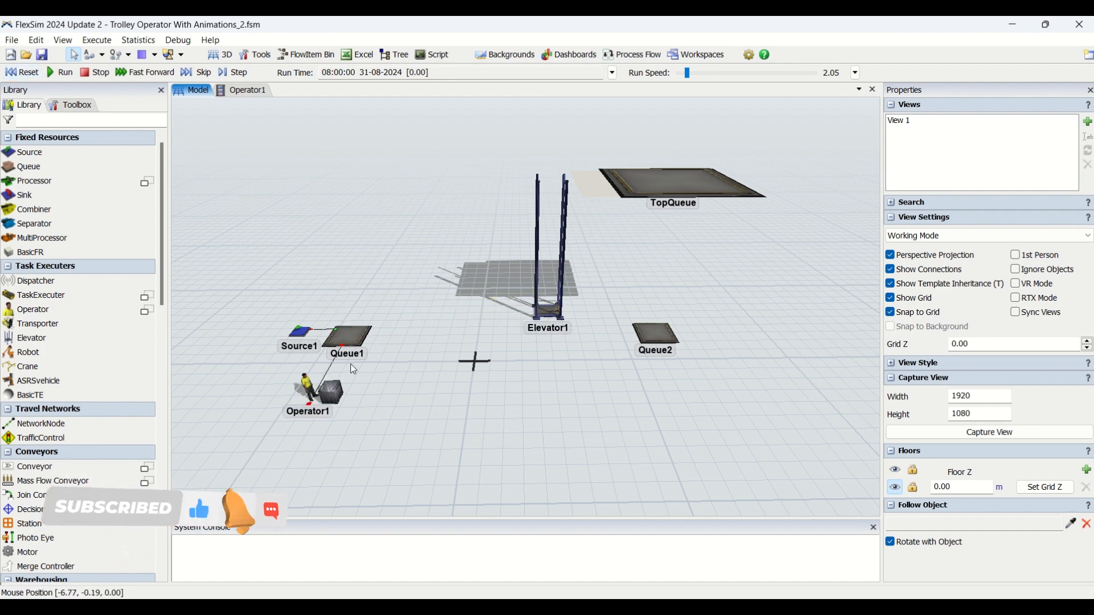
{"action": "left_click", "coordinate": [350, 340]}
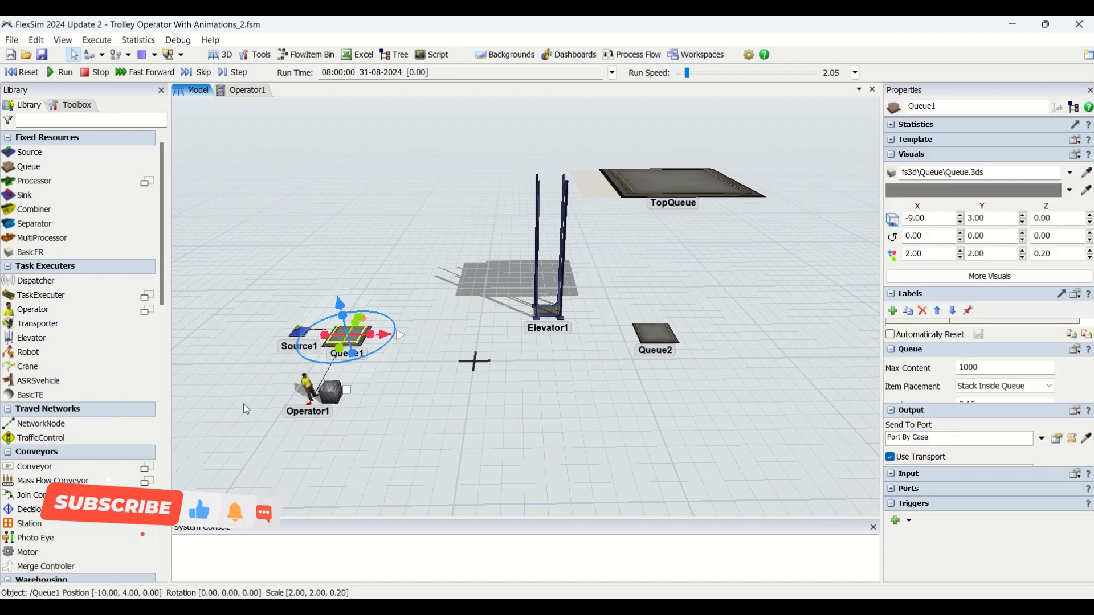
{"action": "left_click", "coordinate": [898, 458]}
{"action": "left_click", "coordinate": [655, 339]}
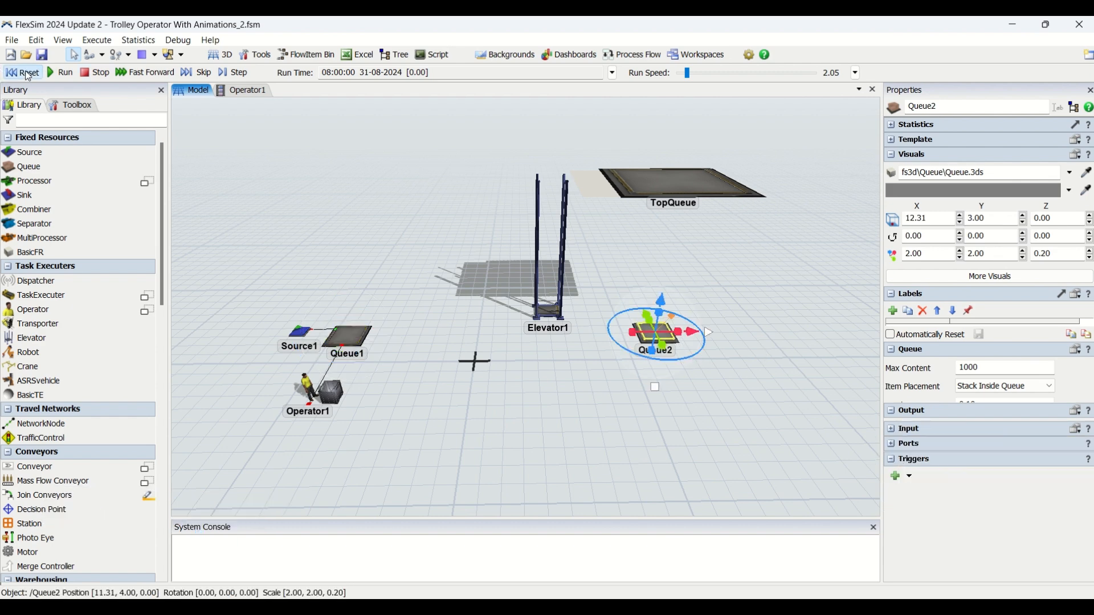
Run the simulation with the run speed raised to about 28.59, and reset the model
{"action": "left_click", "coordinate": [65, 73]}
{"action": "mouse_move", "coordinate": [695, 73]}
{"action": "left_mouse_down"}
{"action": "mouse_move", "coordinate": [686, 75]}
{"action": "mouse_move", "coordinate": [696, 77]}
{"action": "left_mouse_up"}
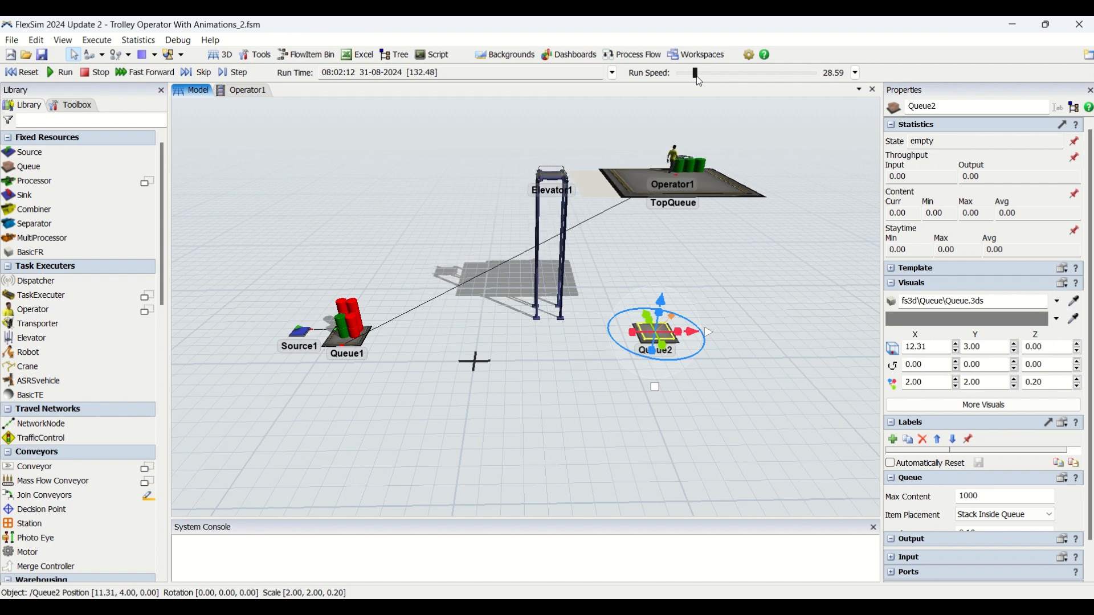
{"action": "left_click", "coordinate": [553, 371]}
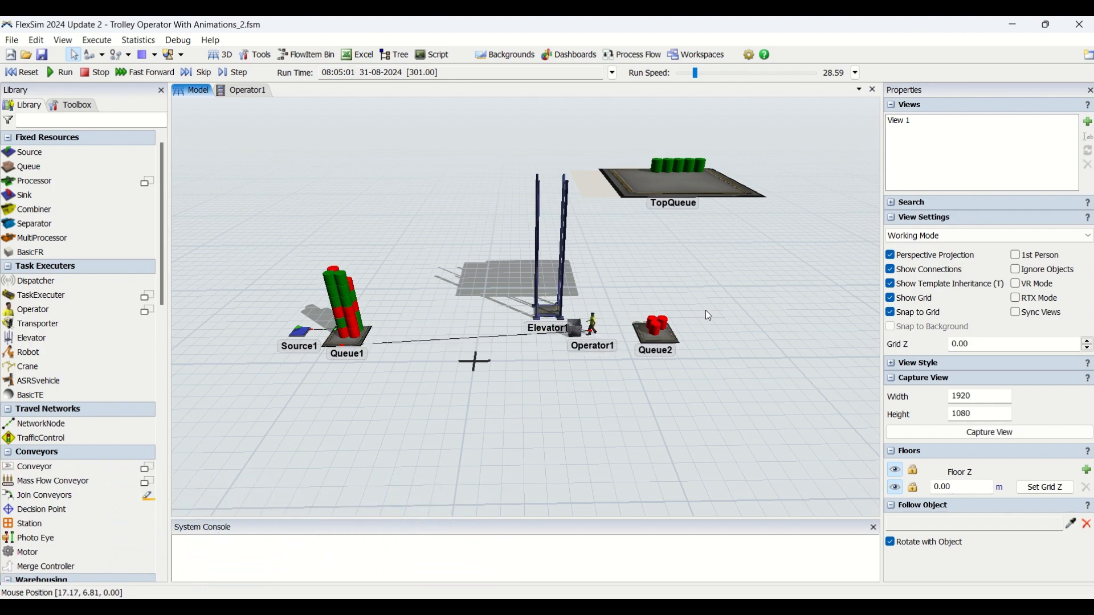
{"action": "right_click_drag", "start_coordinate": [588, 391], "coordinate": [532, 406]}
{"action": "left_click", "coordinate": [22, 73]}
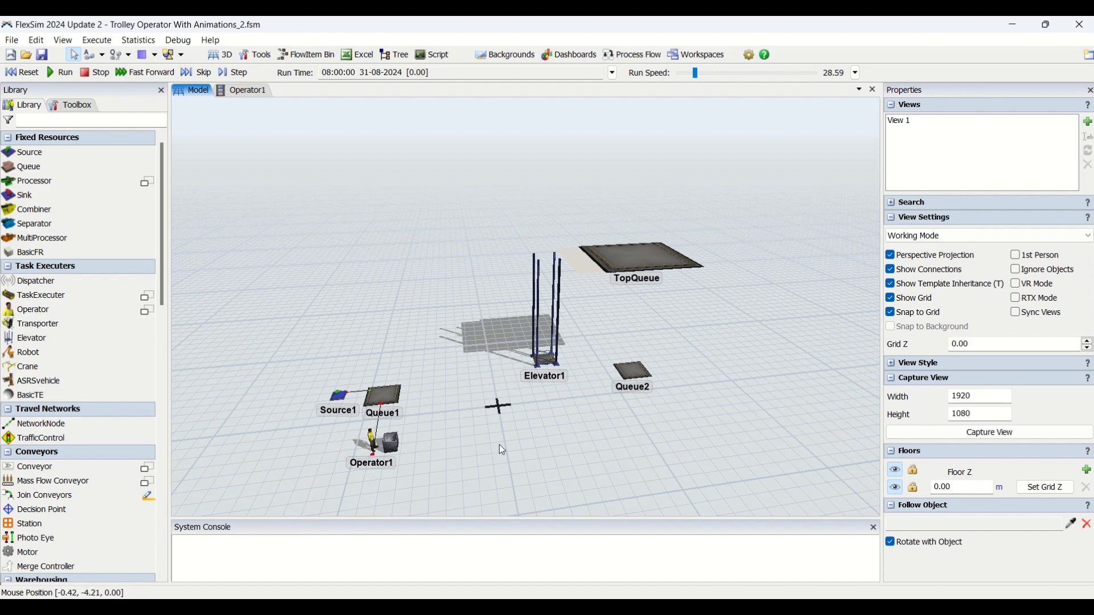
Add a second operator on the floor between Queue1 and Elevator1
{"action": "scroll", "coordinate": [456, 416], "scroll_direction": "up", "scroll_amount": 5}
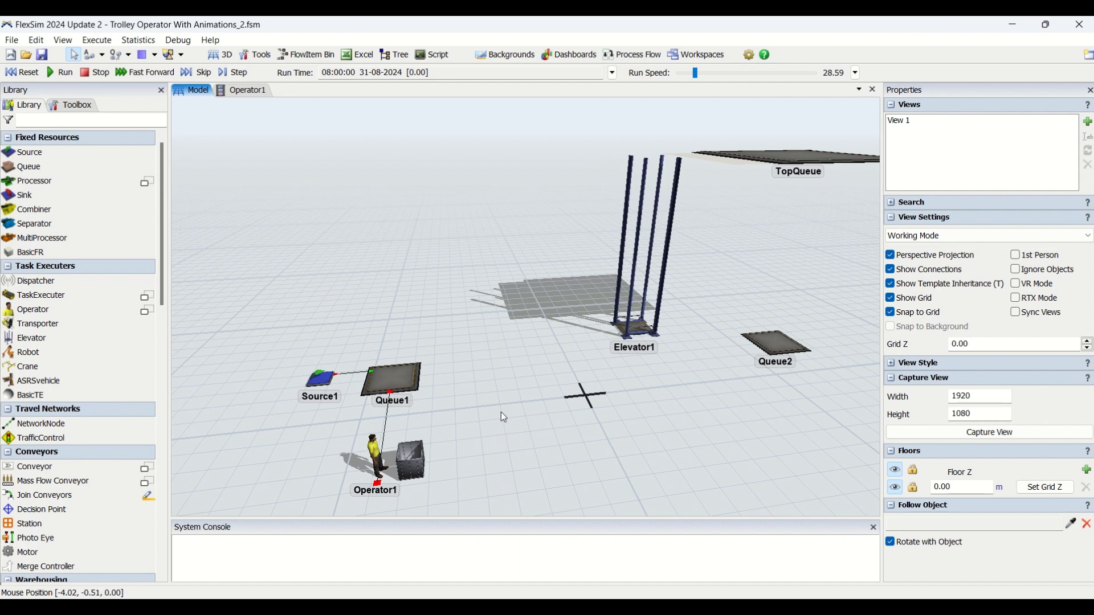
{"action": "left_click_drag", "start_coordinate": [462, 430], "coordinate": [447, 409]}
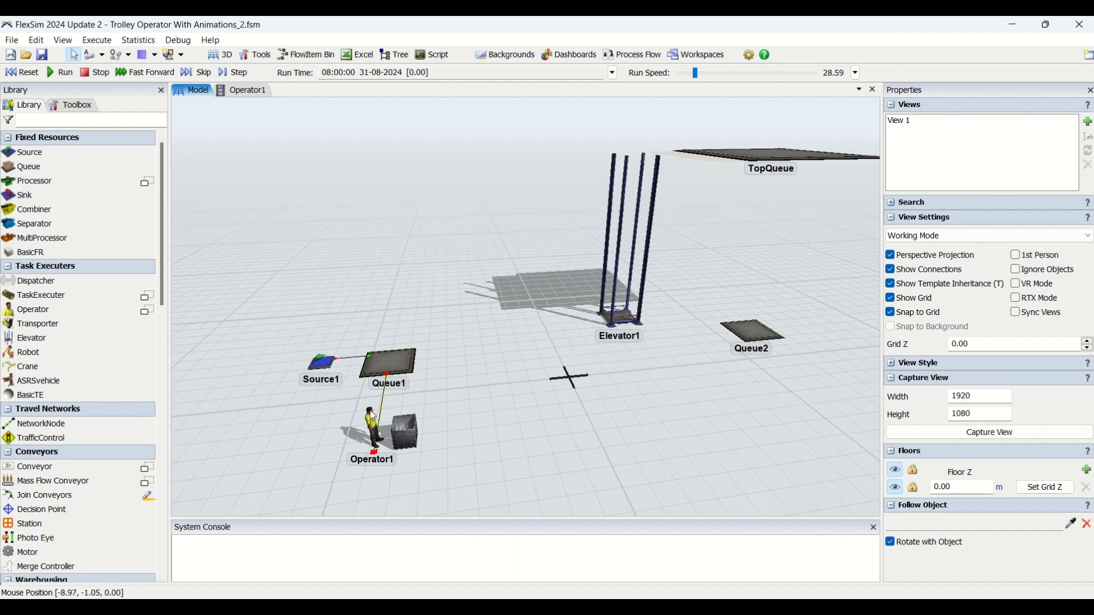
{"action": "scroll", "coordinate": [349, 415], "scroll_direction": "up", "scroll_amount": 2}
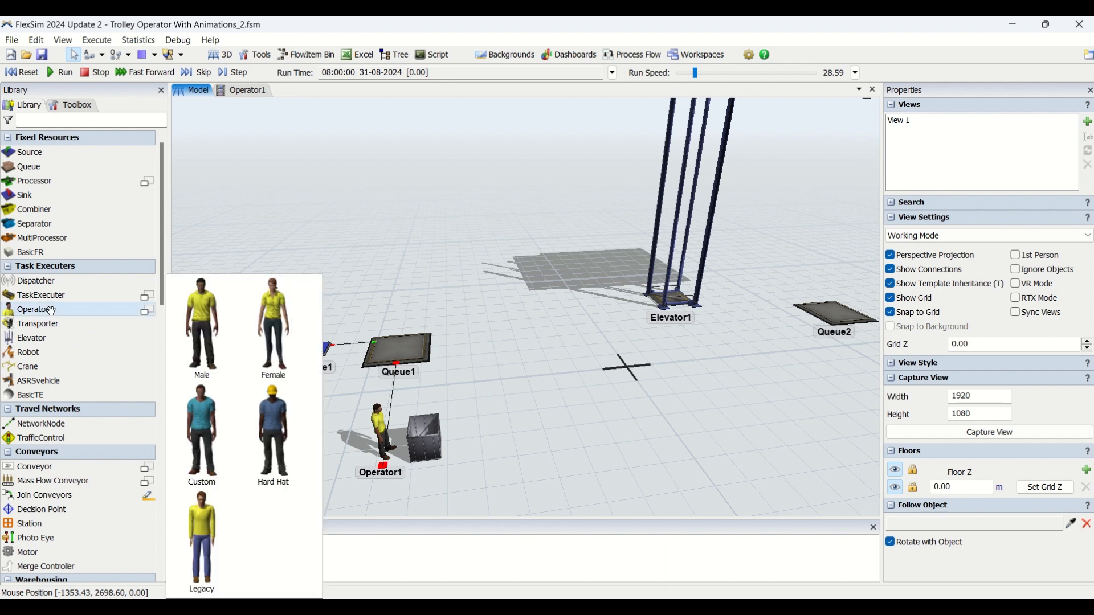
{"action": "left_click", "coordinate": [50, 311]}
{"action": "left_click", "coordinate": [544, 368]}
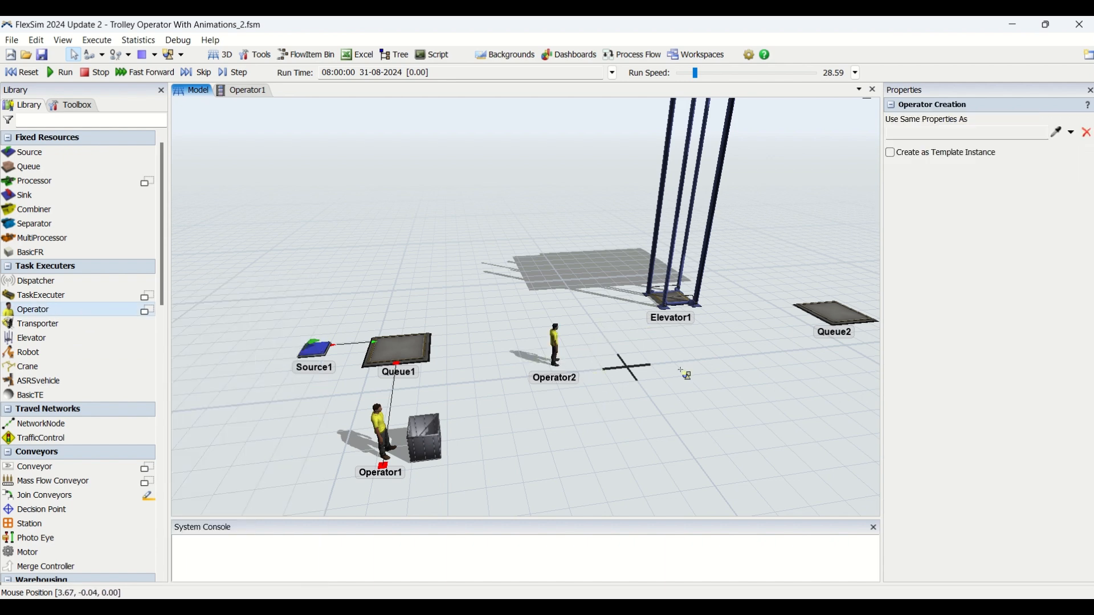
{"action": "key", "text": "Escape"}
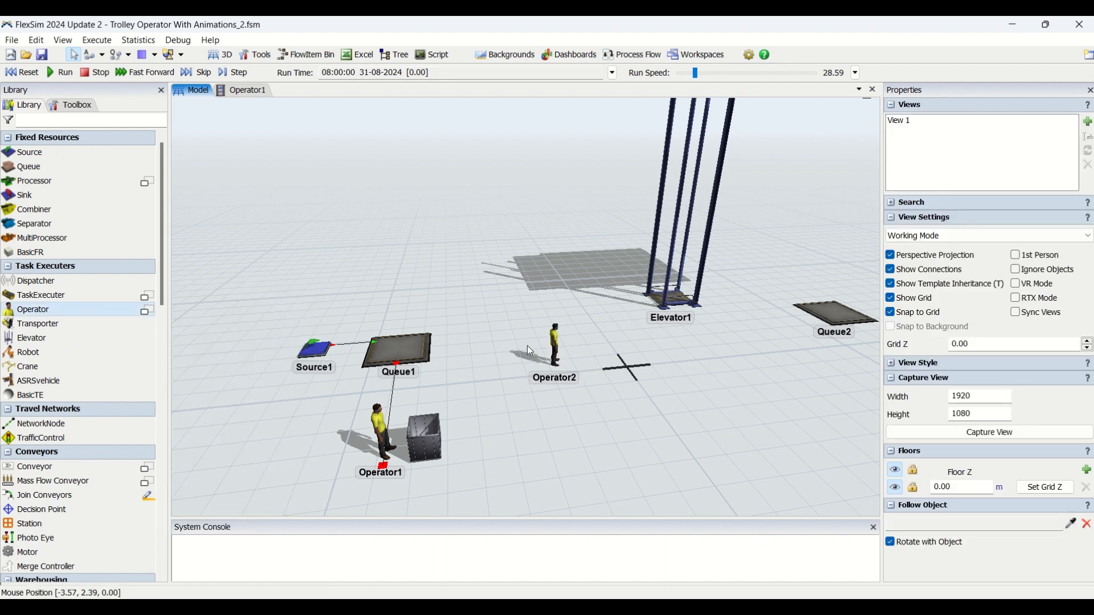
{"action": "left_click_drag", "start_coordinate": [559, 363], "coordinate": [482, 380]}
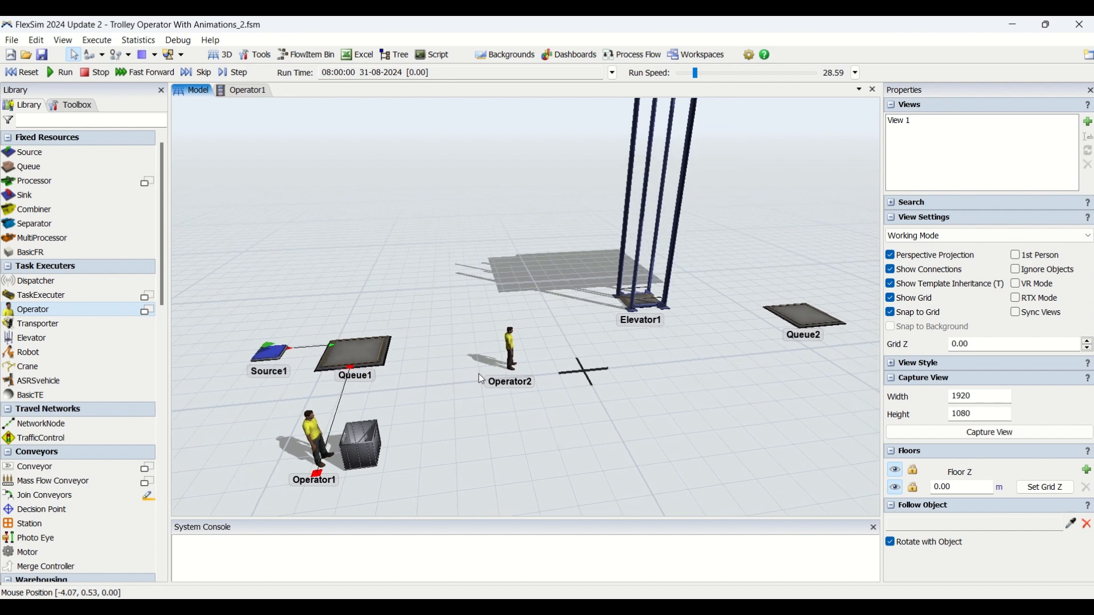
Open Operator1's animation editor and examine how its tote and Walk animation are set up, enlarging the animation timeline area
{"action": "left_click", "coordinate": [315, 433]}
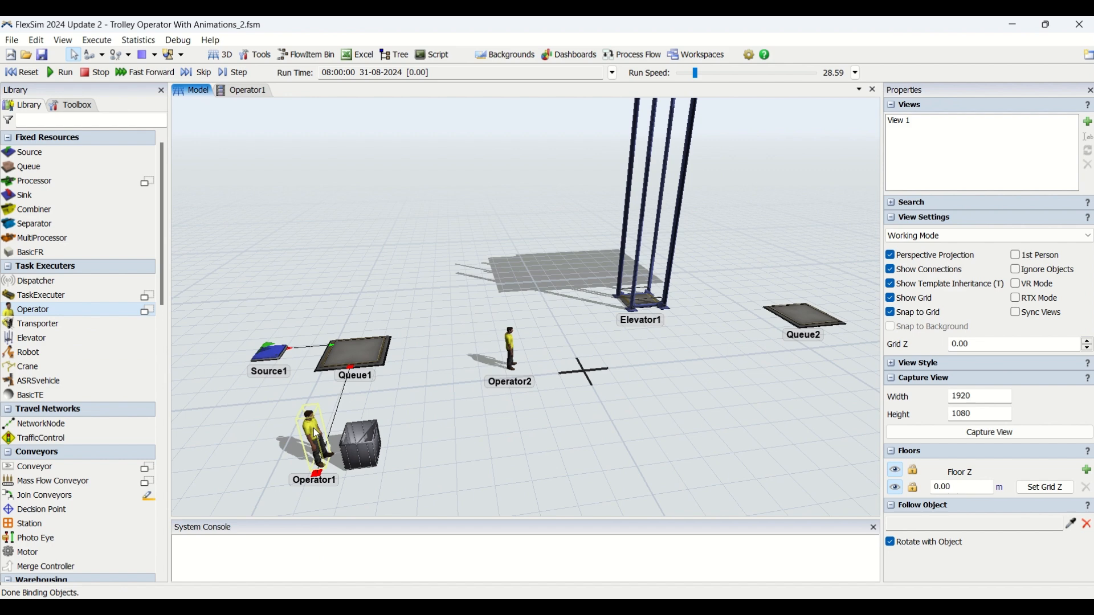
{"action": "left_click", "coordinate": [317, 432]}
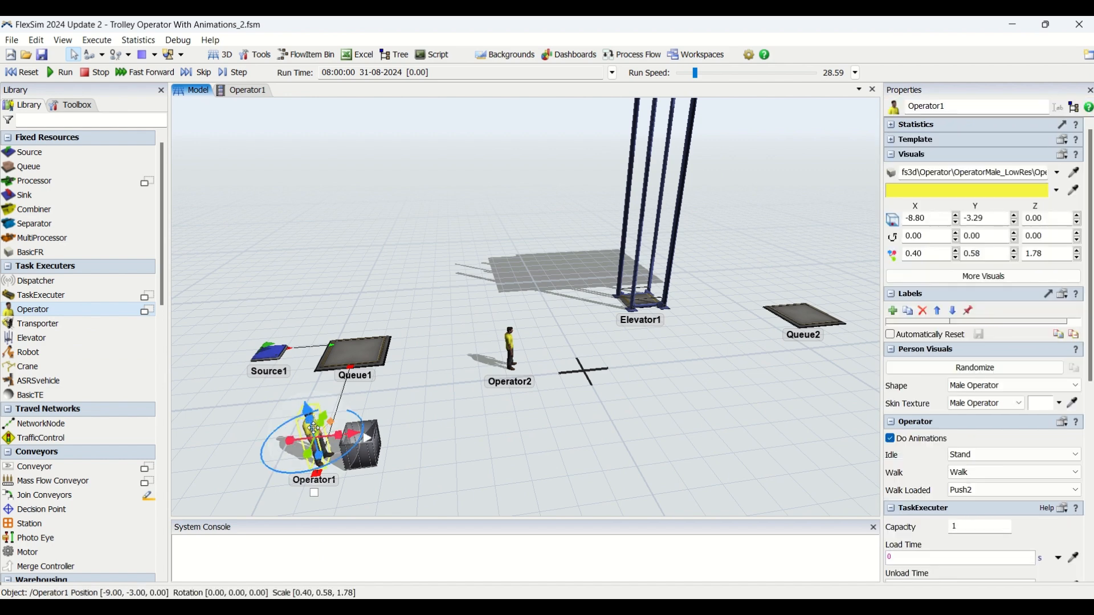
{"action": "left_click", "coordinate": [984, 276]}
{"action": "left_click", "coordinate": [414, 209]}
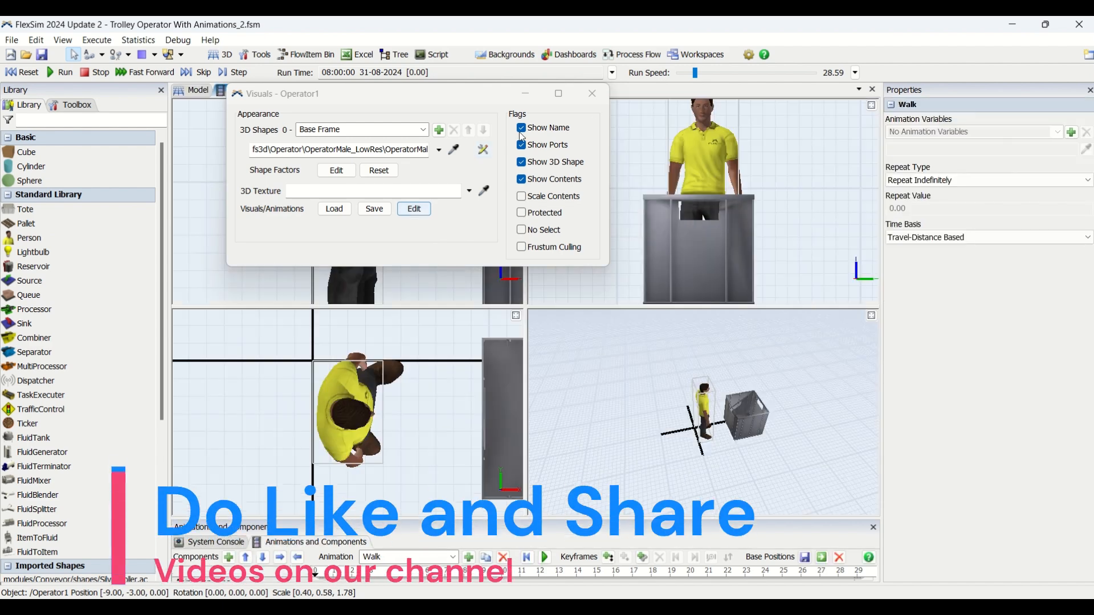
{"action": "left_click", "coordinate": [592, 93]}
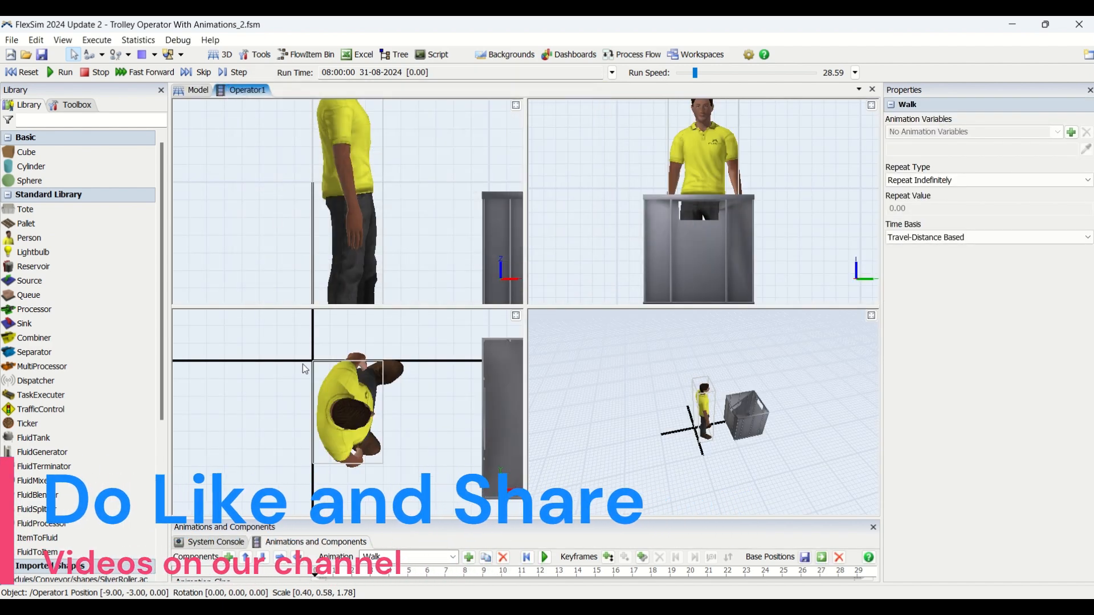
{"action": "scroll", "coordinate": [381, 421], "scroll_direction": "down", "scroll_amount": 5}
{"action": "scroll", "coordinate": [426, 241], "scroll_direction": "down", "scroll_amount": 5}
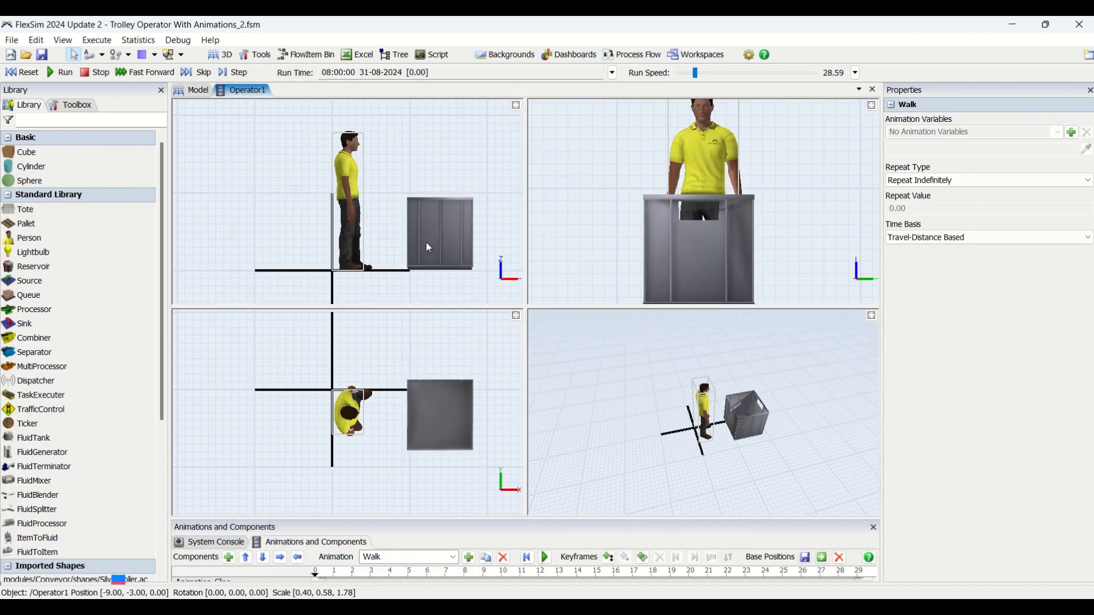
{"action": "scroll", "coordinate": [678, 403], "scroll_direction": "down", "scroll_amount": 3}
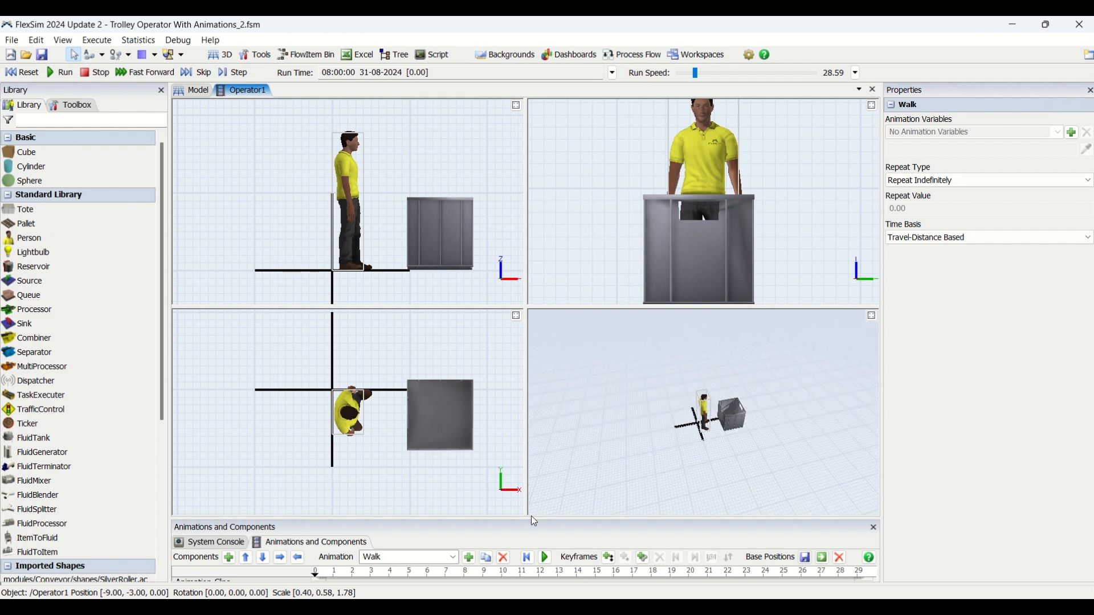
{"action": "left_click_drag", "start_coordinate": [532, 518], "coordinate": [528, 469]}
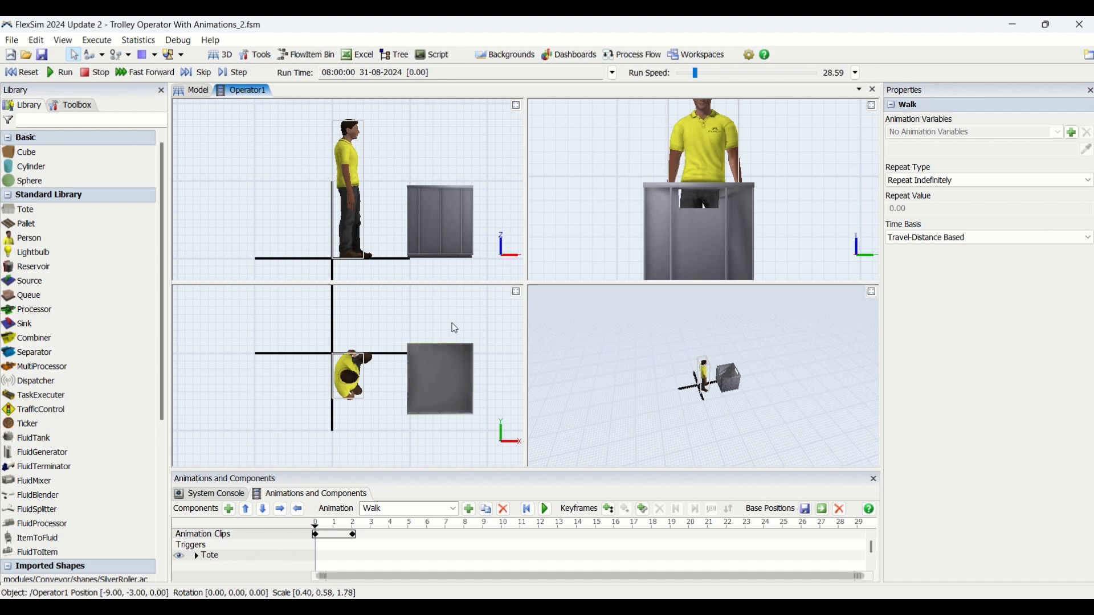
Return to the model and open the visuals animation editor for Operator2
{"action": "left_click", "coordinate": [189, 91]}
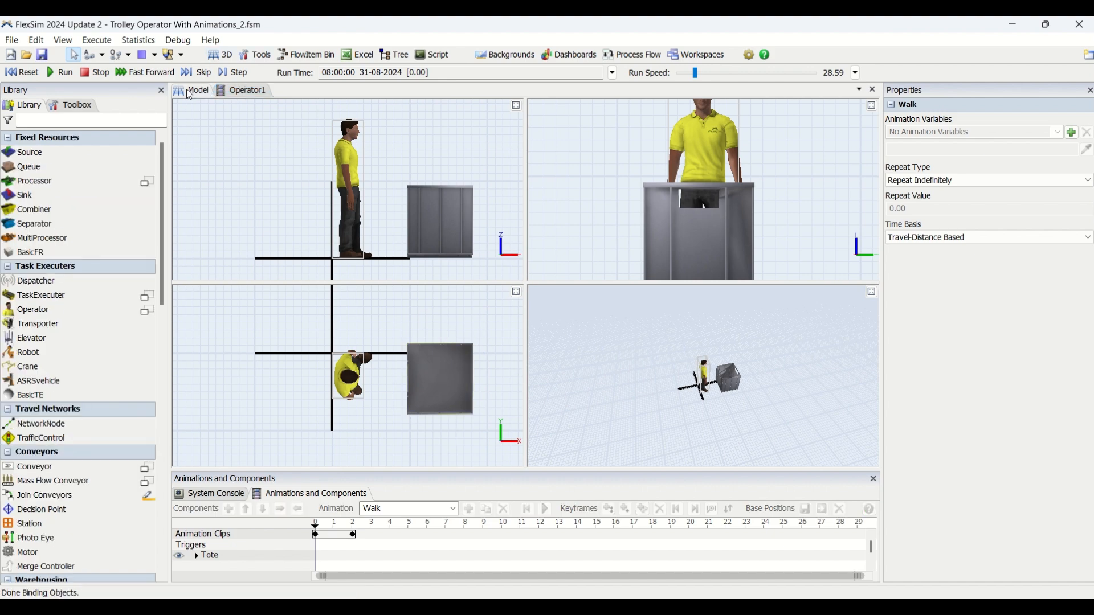
{"action": "left_click", "coordinate": [511, 315]}
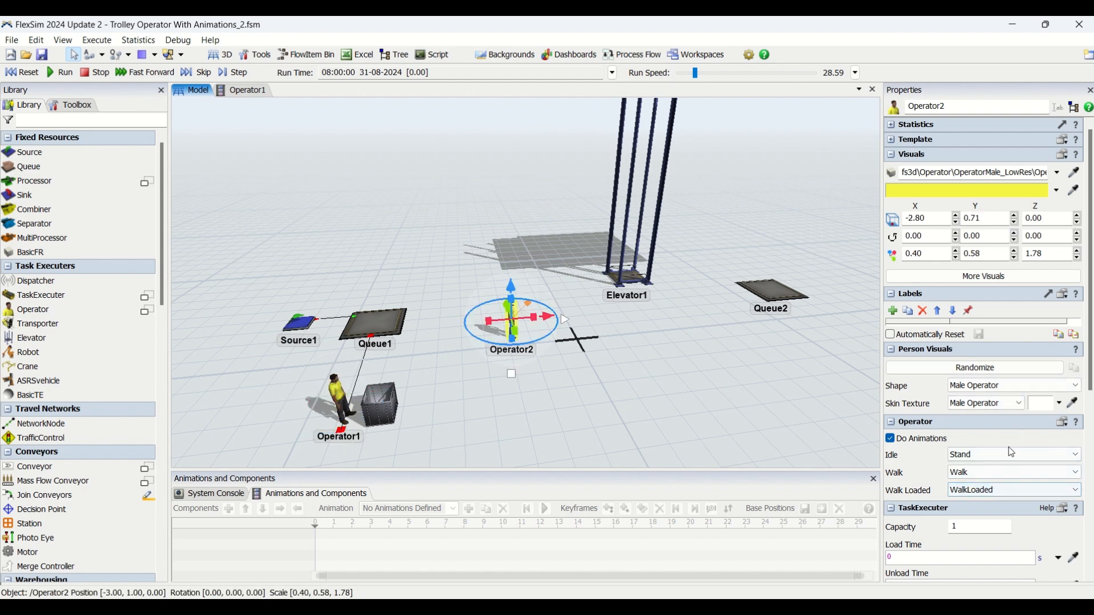
{"action": "scroll", "coordinate": [1090, 379], "scroll_direction": "down", "scroll_amount": 2}
{"action": "scroll", "coordinate": [1090, 379], "scroll_direction": "up", "scroll_amount": 2}
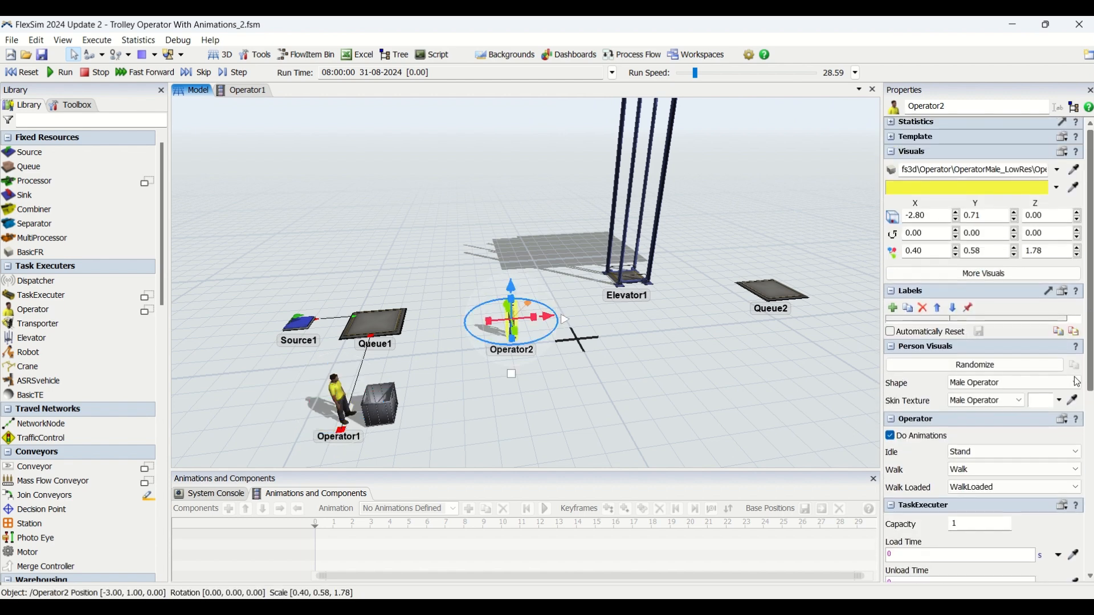
{"action": "left_click", "coordinate": [984, 280]}
{"action": "left_click", "coordinate": [412, 207]}
{"action": "left_click", "coordinate": [593, 94]}
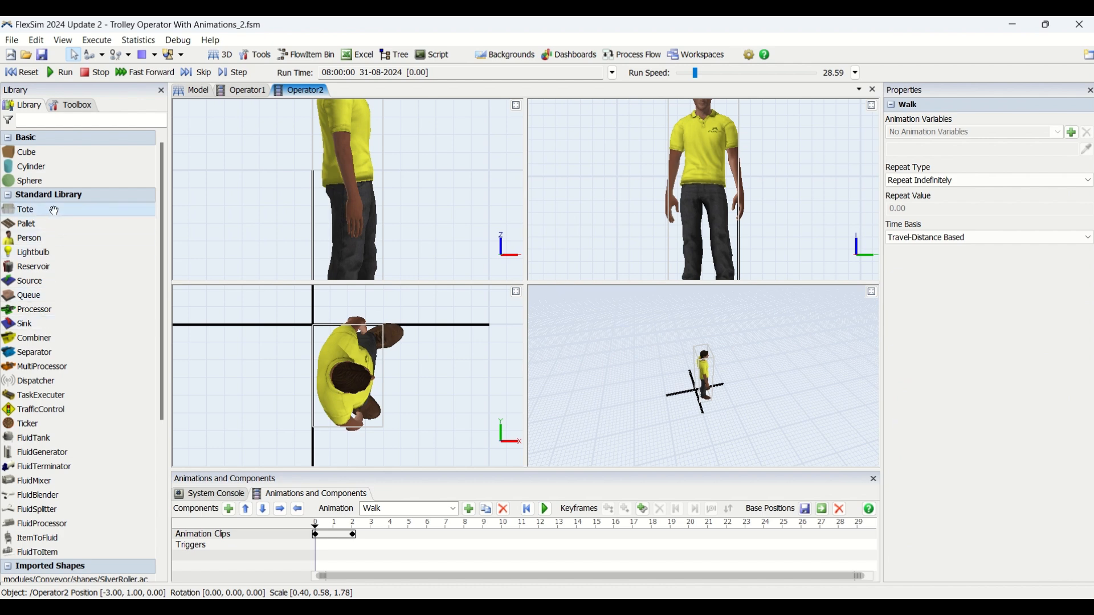
Add a Tote component in front of Operator2 at about X 1.54, Y -0.13, Z 0.89 and select it
{"action": "left_click_drag", "start_coordinate": [55, 211], "coordinate": [746, 355]}
{"action": "left_click_drag", "start_coordinate": [805, 335], "coordinate": [760, 364]}
{"action": "left_click", "coordinate": [833, 438]}
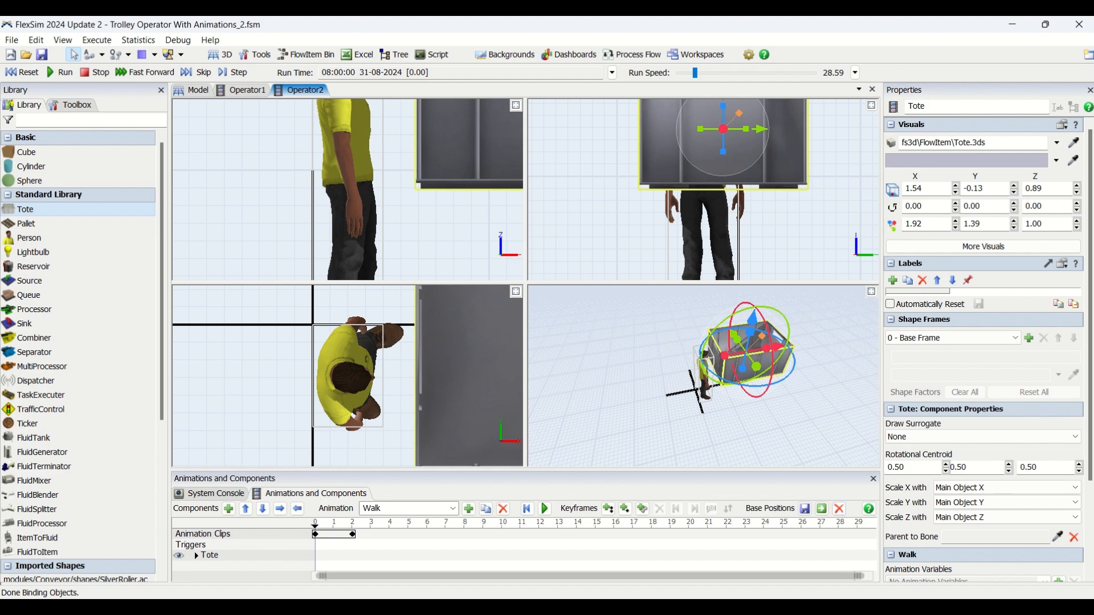
{"action": "key", "text": "alt+Tab"}
{"action": "left_click", "coordinate": [104, 76]}
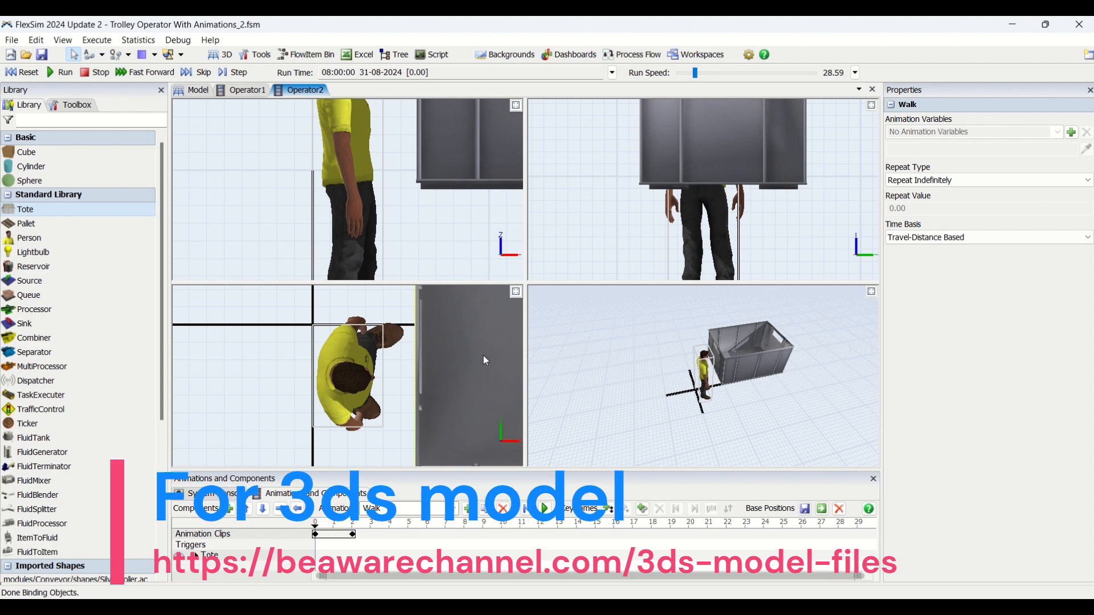
{"action": "left_click", "coordinate": [484, 355]}
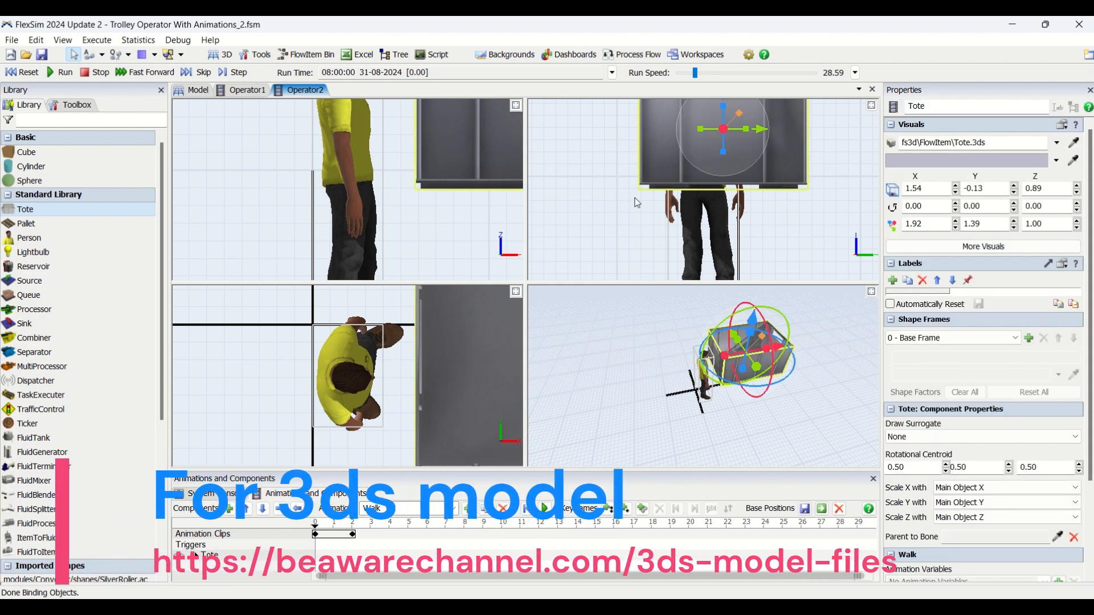
Lower Operator2's tote to floor level in front of the operator, at about X 1.54, Y -0.38, Z -0.02
{"action": "scroll", "coordinate": [416, 238], "scroll_direction": "down", "scroll_amount": 2}
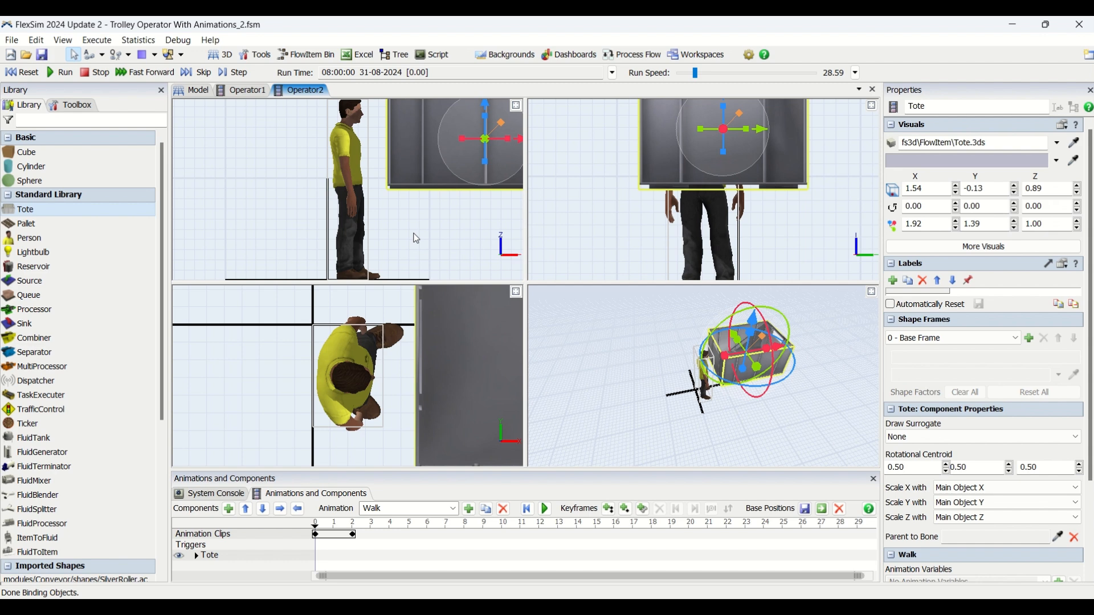
{"action": "left_click", "coordinate": [553, 224]}
{"action": "scroll", "coordinate": [619, 205], "scroll_direction": "down", "scroll_amount": 3}
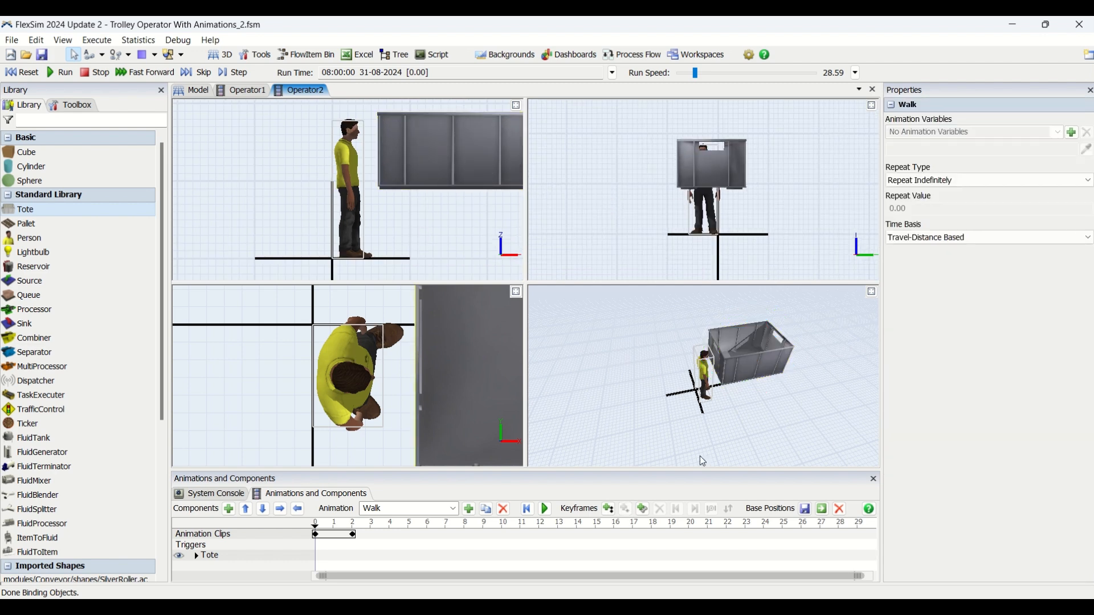
{"action": "left_click_drag", "start_coordinate": [723, 198], "coordinate": [701, 221]}
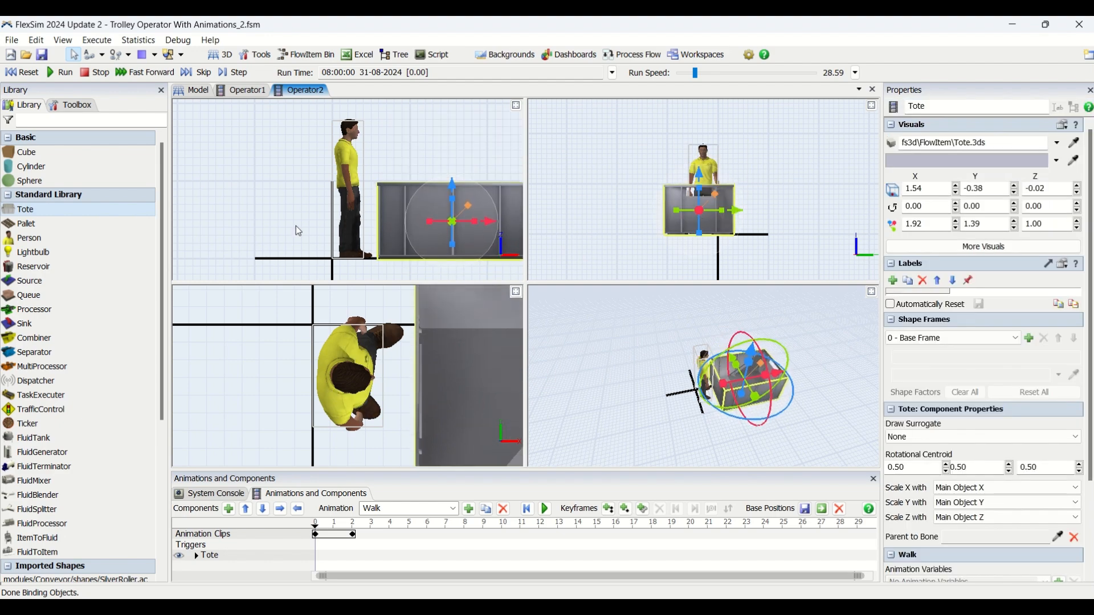
{"action": "left_click", "coordinate": [597, 422]}
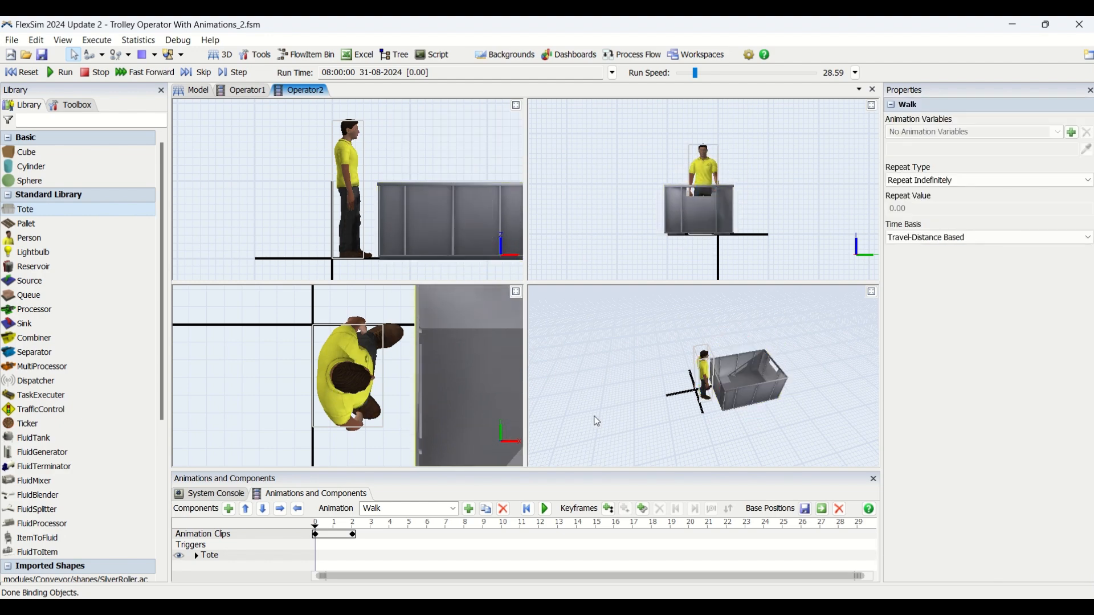
Preview Operator2's Push2 animation with the tote moved forward to about X 1.88, level with the operator's hands
{"action": "left_click", "coordinate": [453, 508]}
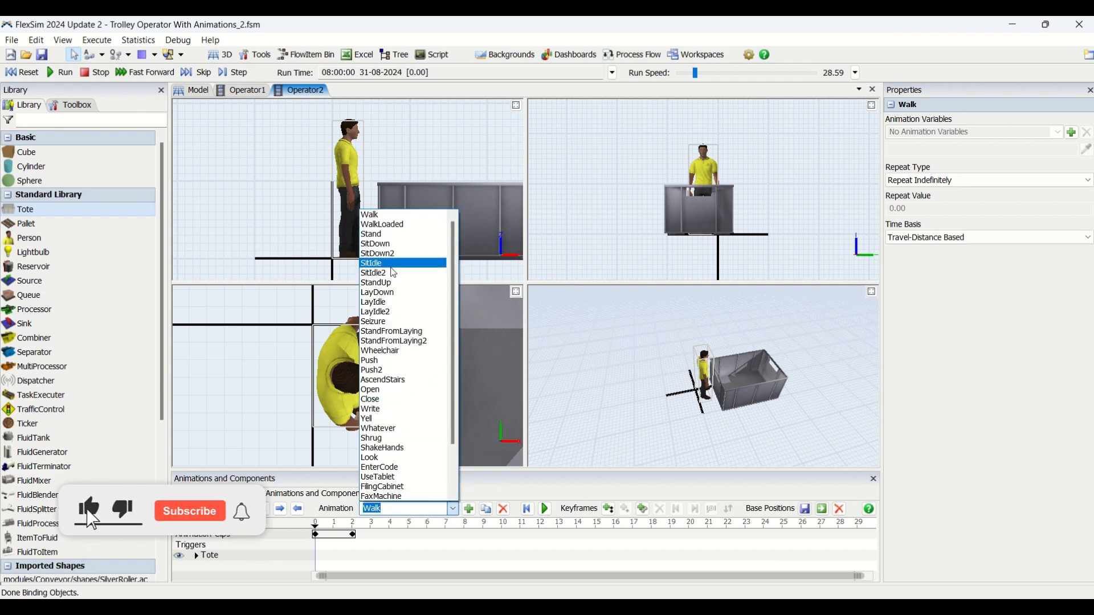
{"action": "left_click", "coordinate": [403, 371]}
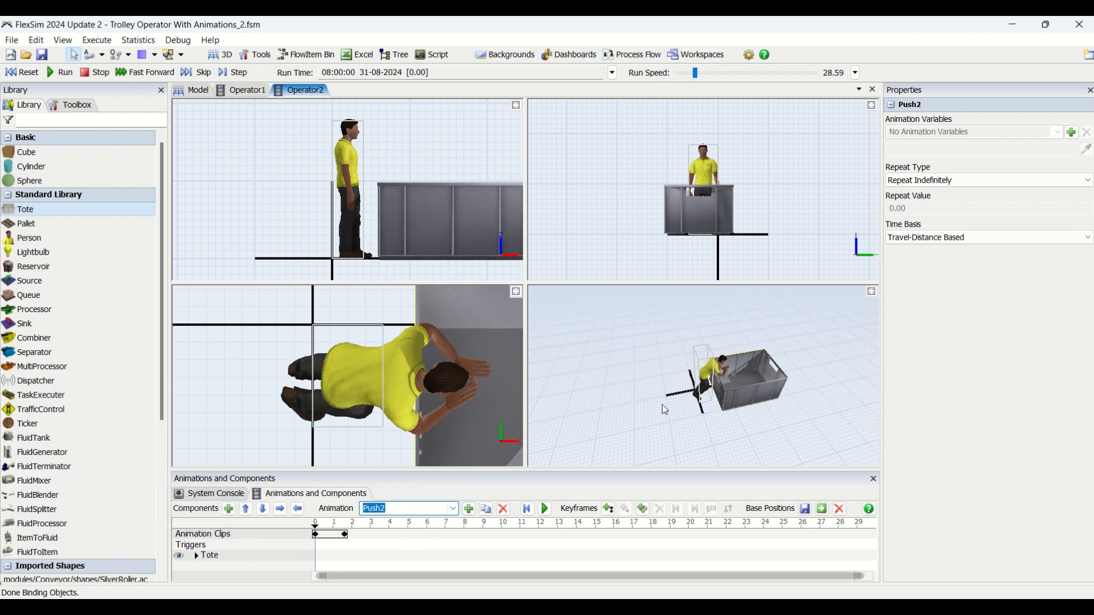
{"action": "left_click", "coordinate": [407, 211]}
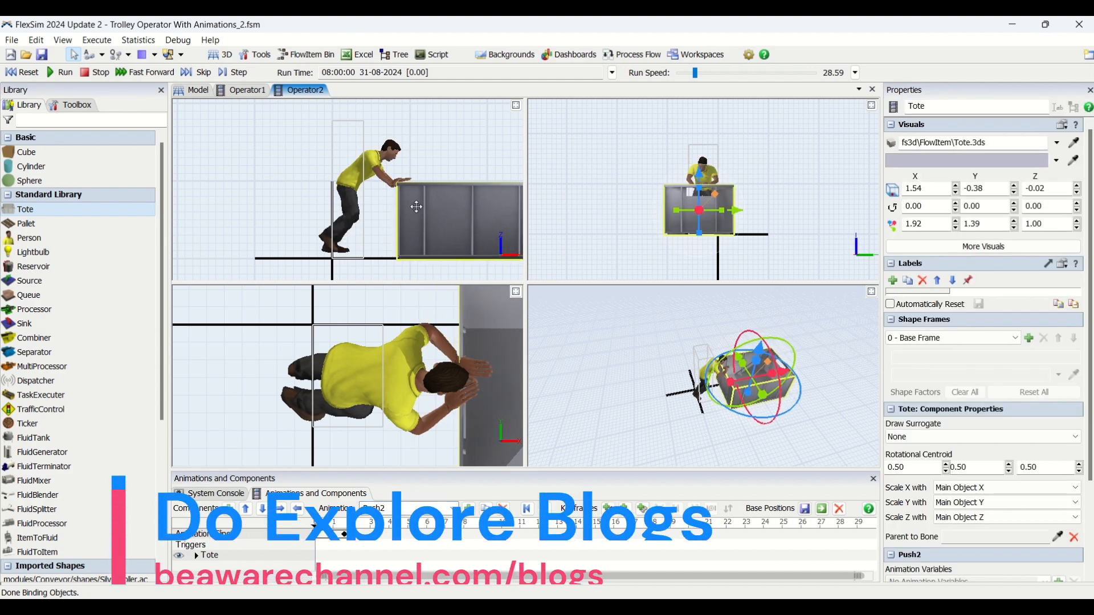
{"action": "left_click", "coordinate": [604, 365]}
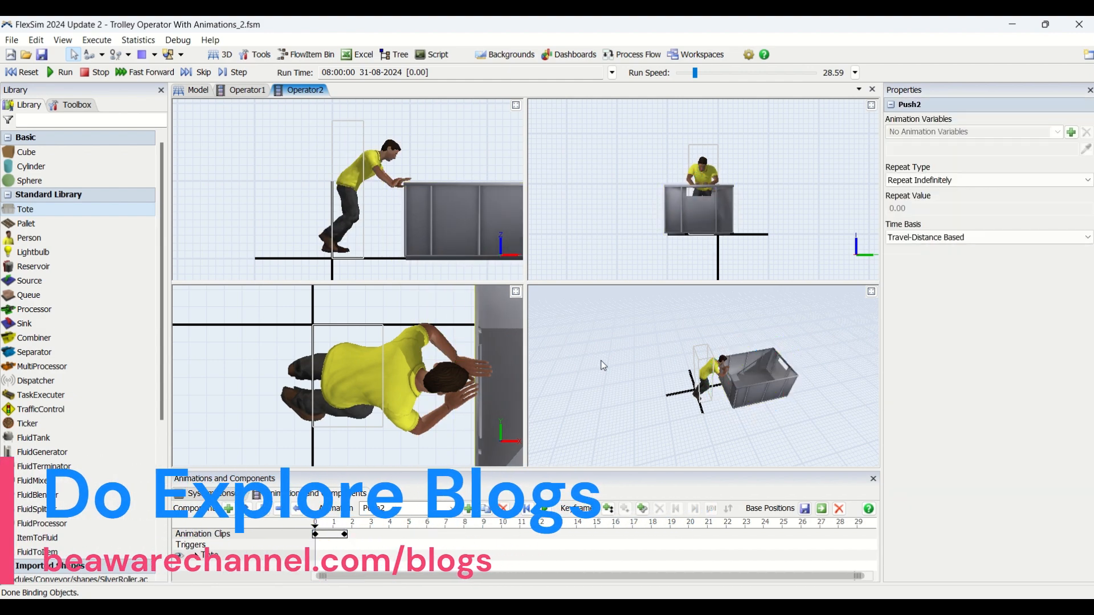
{"action": "left_click", "coordinate": [715, 211]}
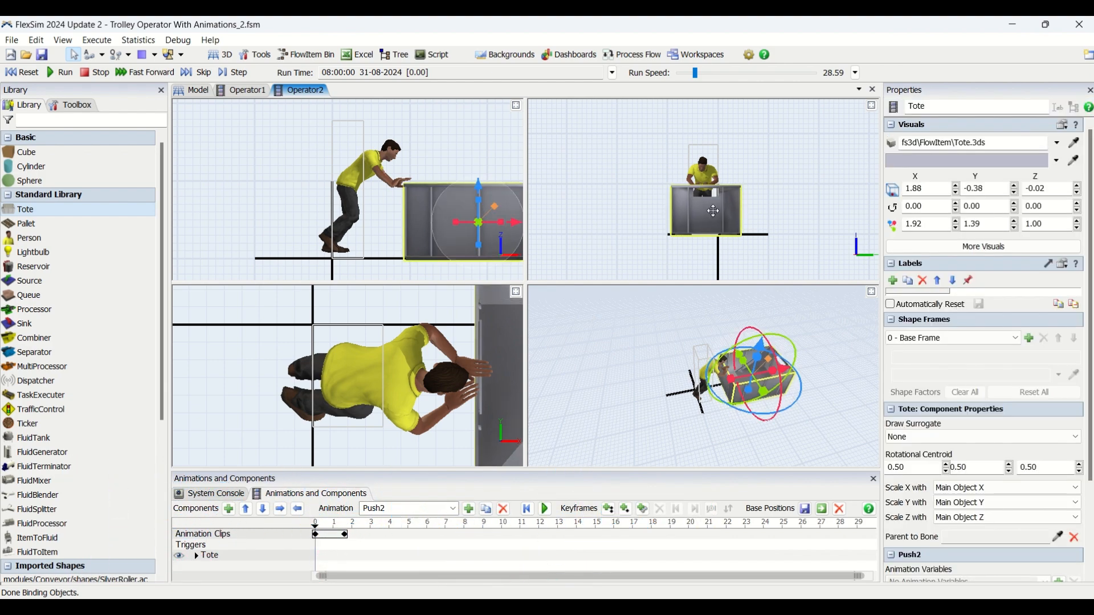
{"action": "left_click", "coordinate": [658, 349]}
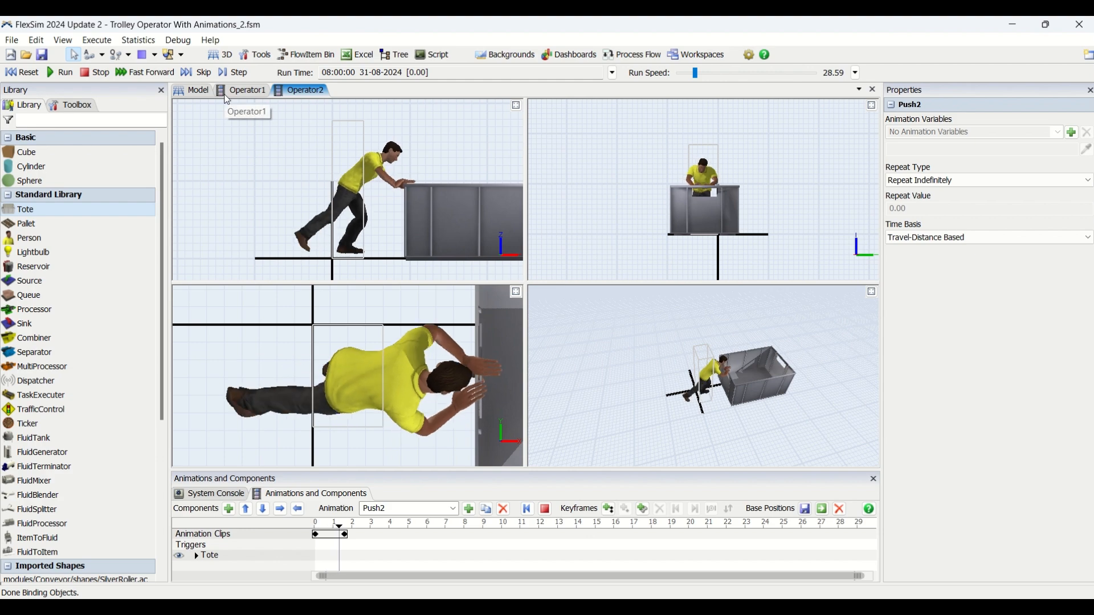
{"action": "left_click", "coordinate": [544, 509]}
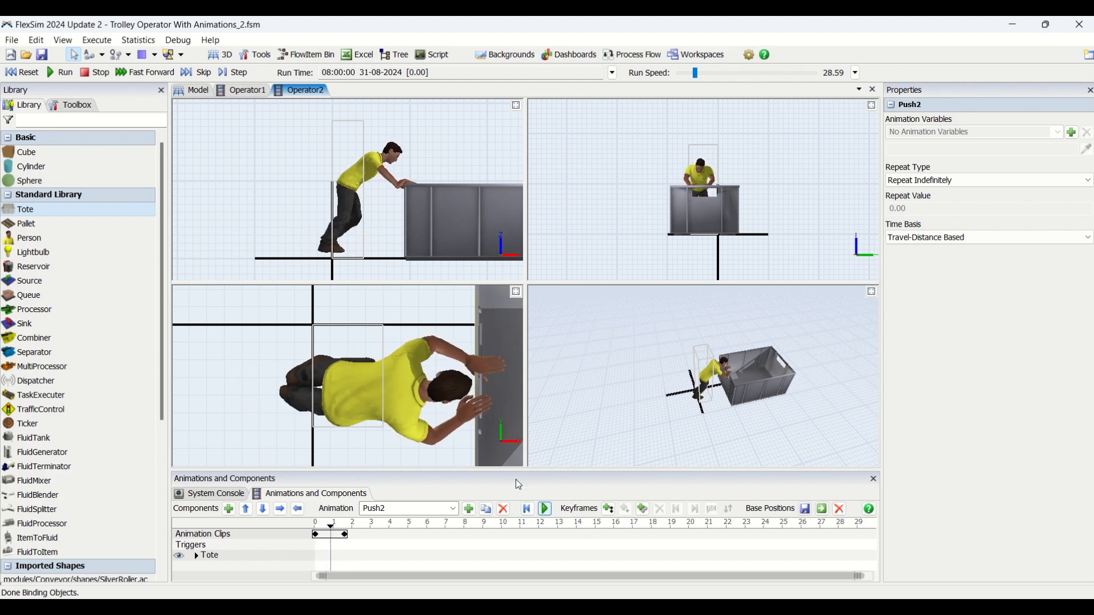
Return to the model, move Operator2 with its tote to about X 3.20, Y -4.29, and reset the model
{"action": "left_click", "coordinate": [205, 91]}
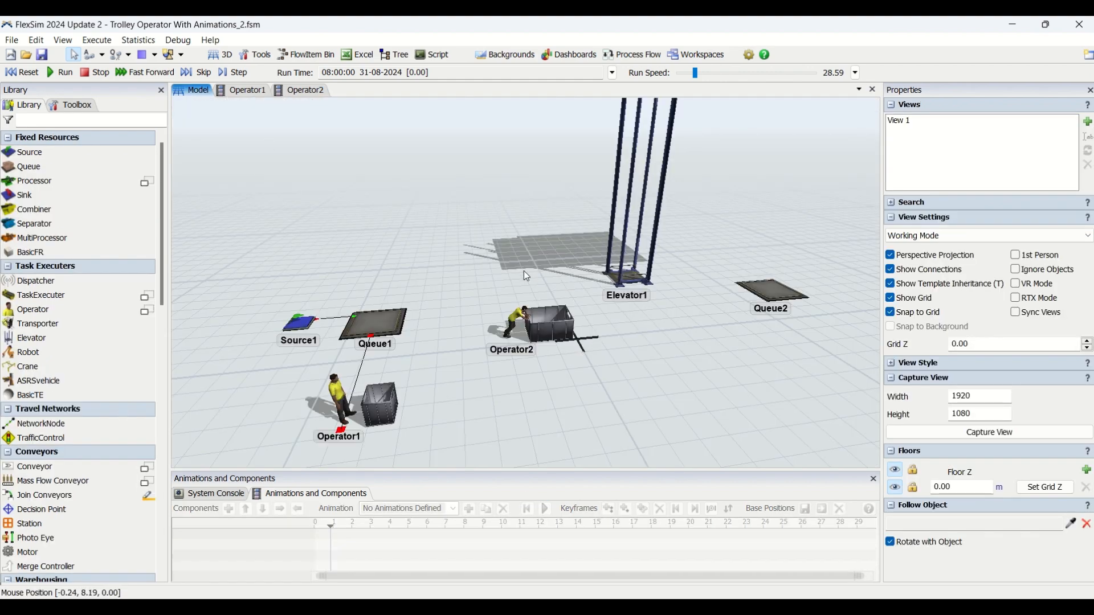
{"action": "right_click_drag", "start_coordinate": [464, 382], "coordinate": [486, 393]}
{"action": "scroll", "coordinate": [517, 392], "scroll_direction": "up", "scroll_amount": 5}
{"action": "scroll", "coordinate": [518, 396], "scroll_direction": "down", "scroll_amount": 6}
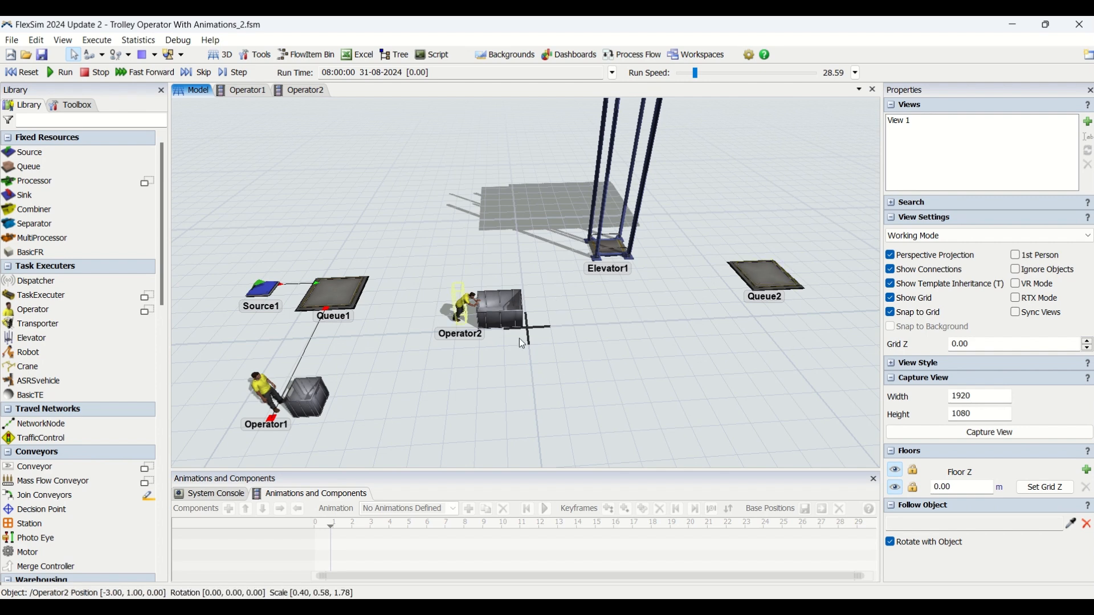
{"action": "left_click_drag", "start_coordinate": [489, 311], "coordinate": [671, 400]}
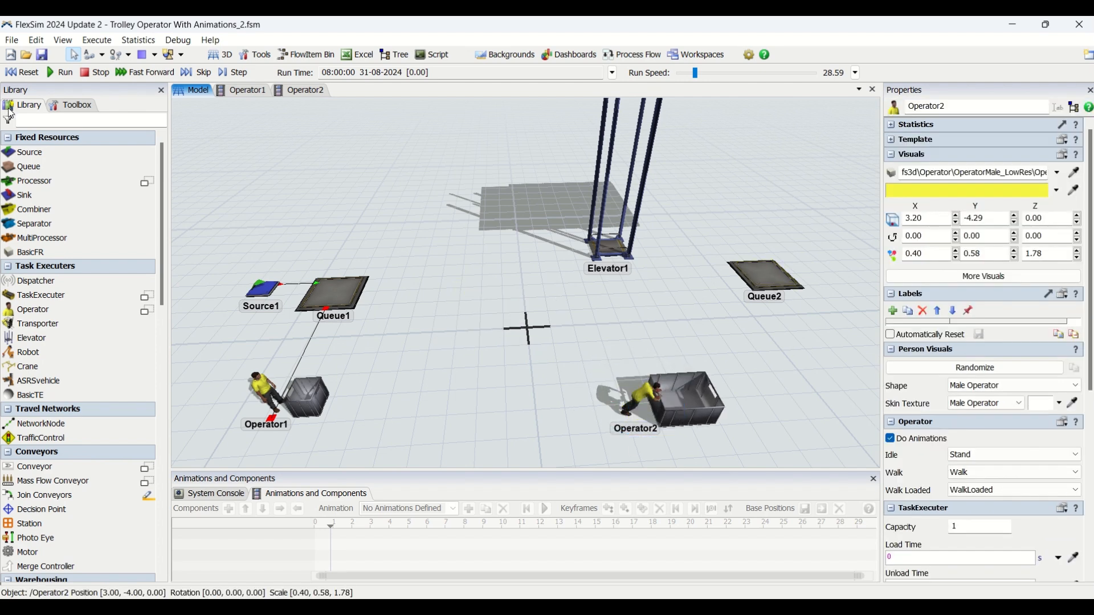
{"action": "left_click", "coordinate": [261, 268]}
{"action": "left_click", "coordinate": [31, 76]}
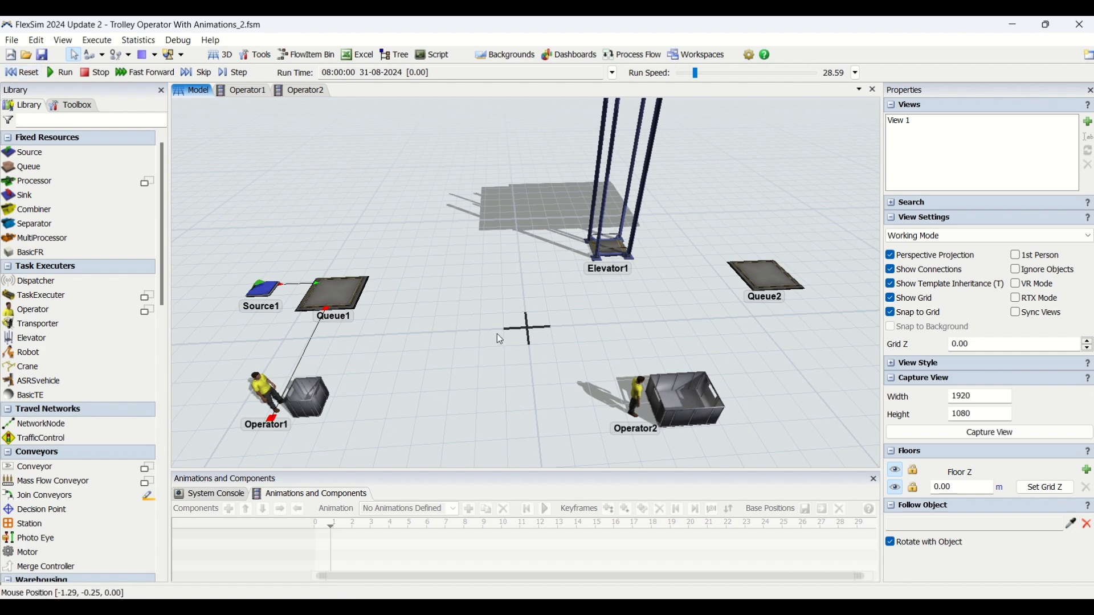
Examine the Set Label and Color settings in Source1's On Exit trigger
{"action": "left_click_drag", "start_coordinate": [404, 367], "coordinate": [437, 360]}
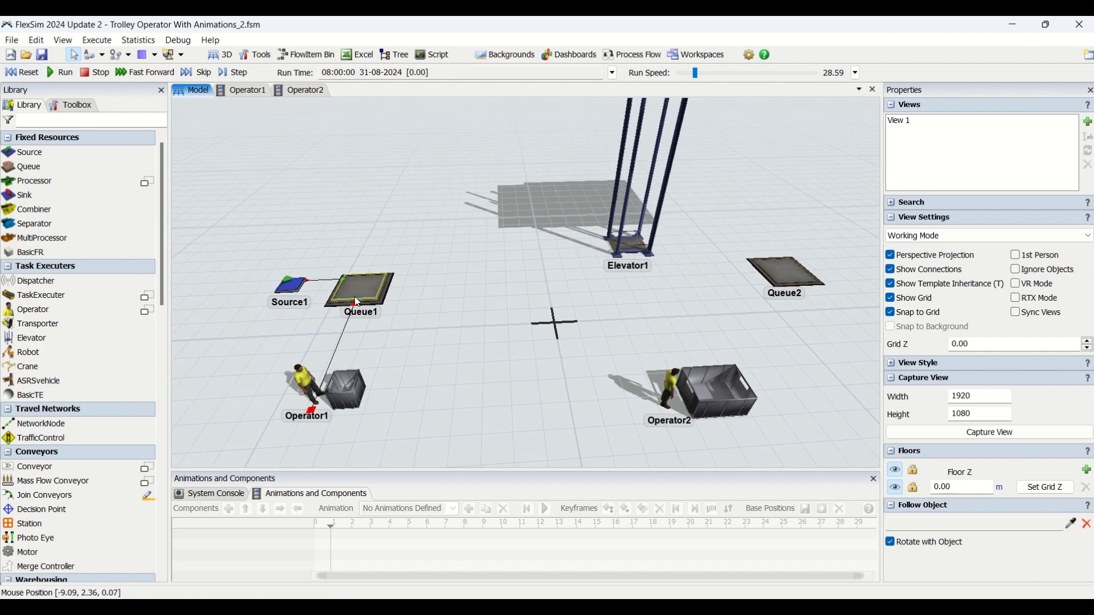
{"action": "left_click", "coordinate": [285, 290]}
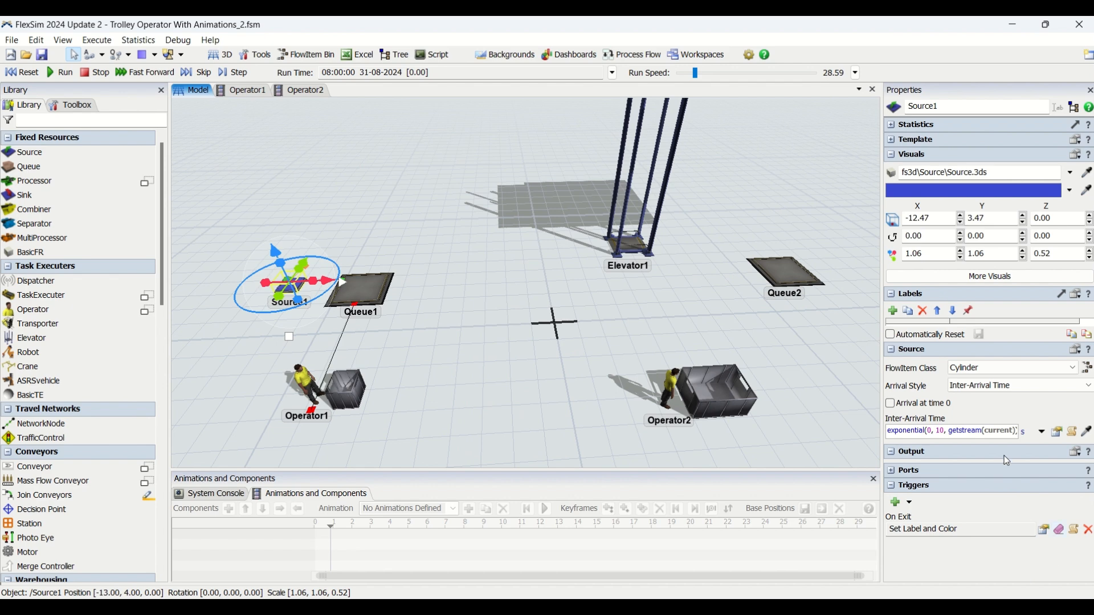
{"action": "left_click", "coordinate": [1045, 530]}
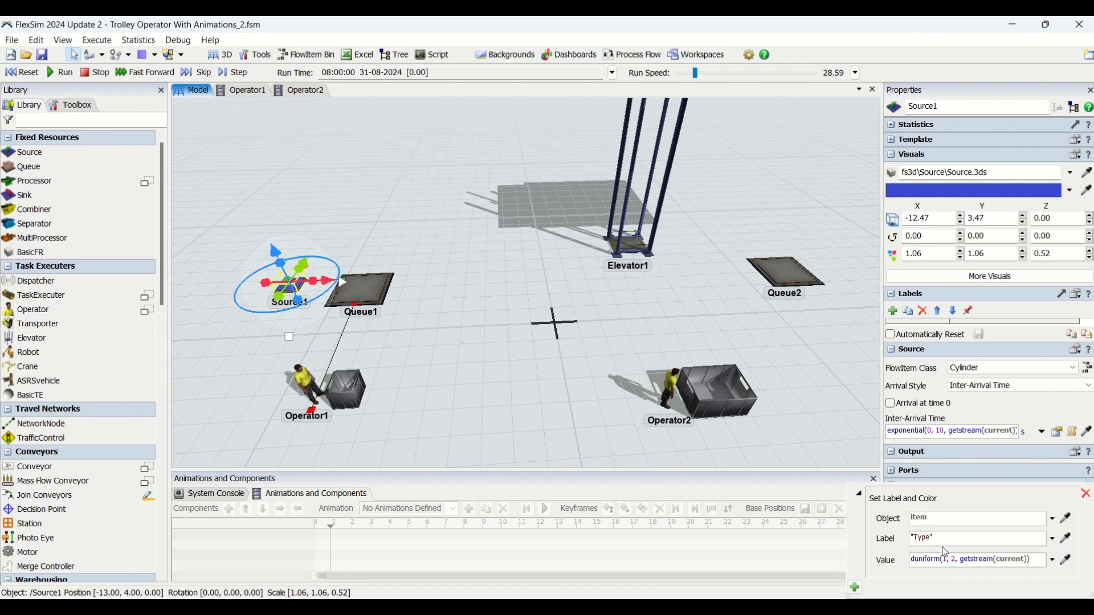
{"action": "left_click", "coordinate": [947, 560]}
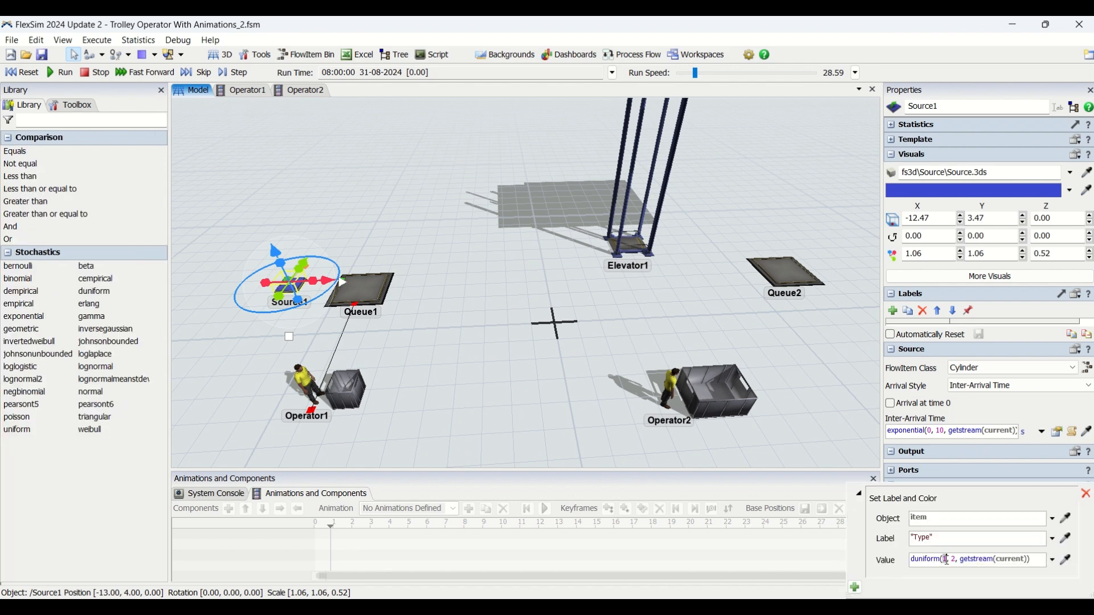
{"action": "left_click", "coordinate": [480, 370]}
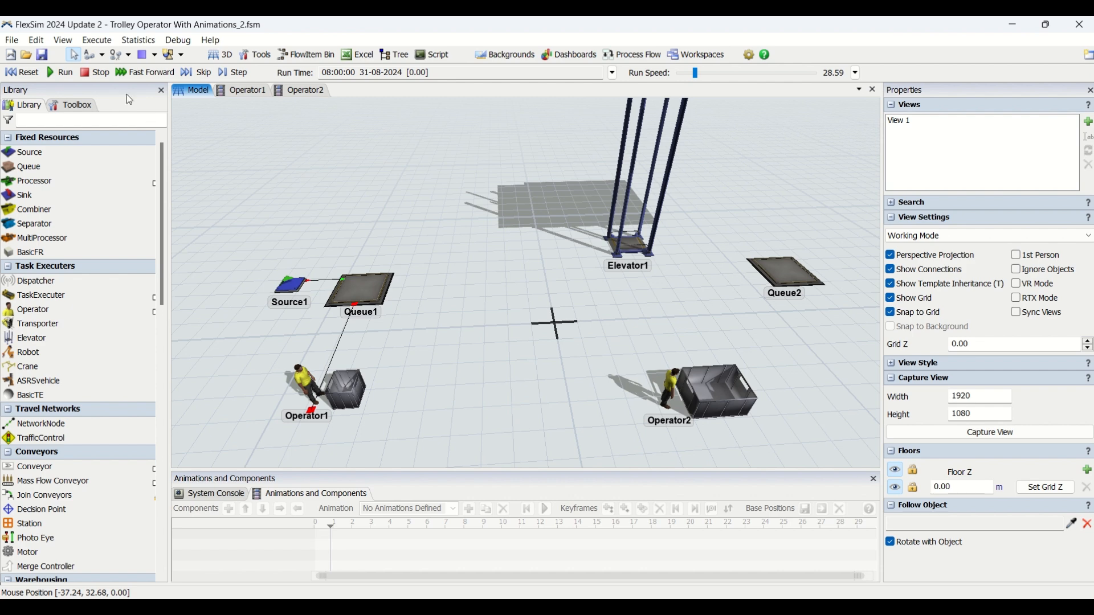
Run the model with the run speed lowered to 0.0525 and inspect the Type labels of a green and a red cylinder in Queue1
{"action": "left_click", "coordinate": [59, 73]}
{"action": "left_click_drag", "start_coordinate": [695, 73], "coordinate": [681, 77]}
{"action": "left_click", "coordinate": [374, 274]}
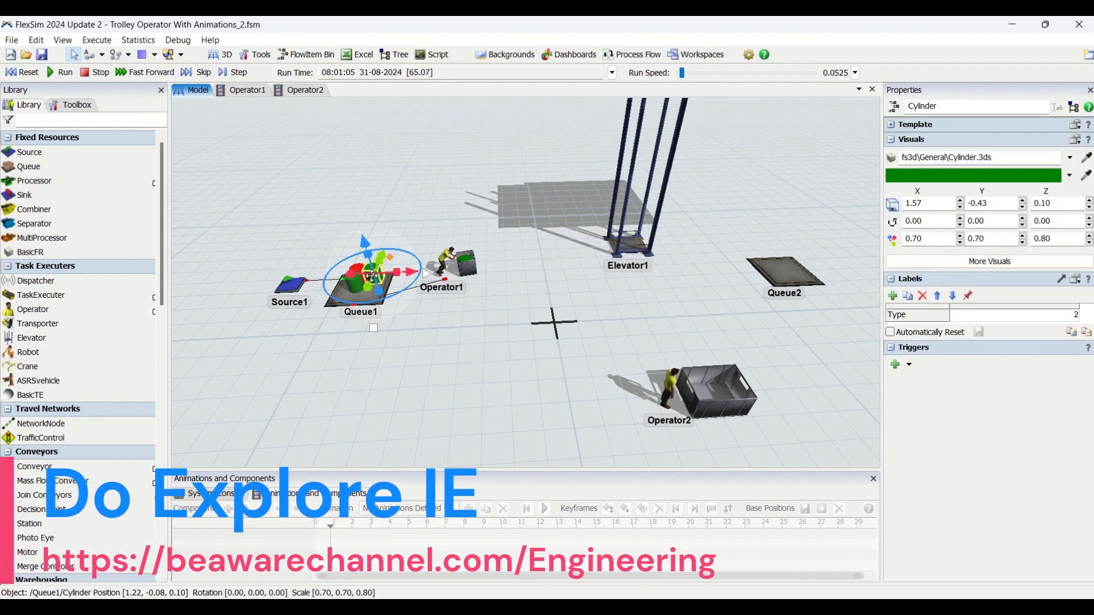
{"action": "left_click", "coordinate": [409, 352]}
{"action": "left_click", "coordinate": [362, 277]}
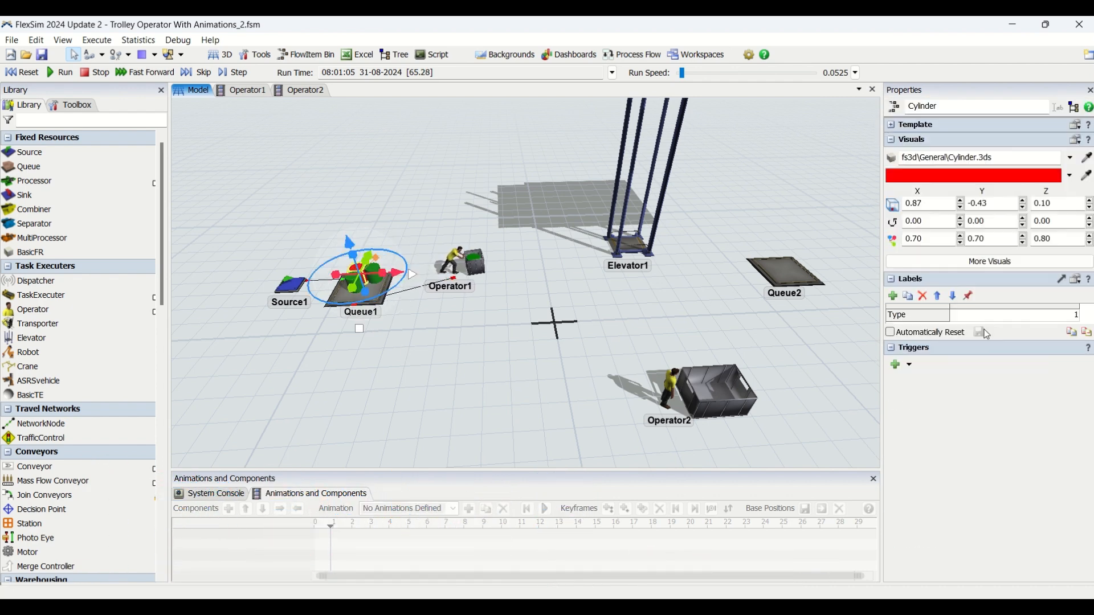
{"action": "left_click", "coordinate": [765, 318]}
Open the existing general process flow and dock it beside a wider 3D model view to follow the tokens
{"action": "scroll", "coordinate": [542, 313], "scroll_direction": "down", "scroll_amount": 5}
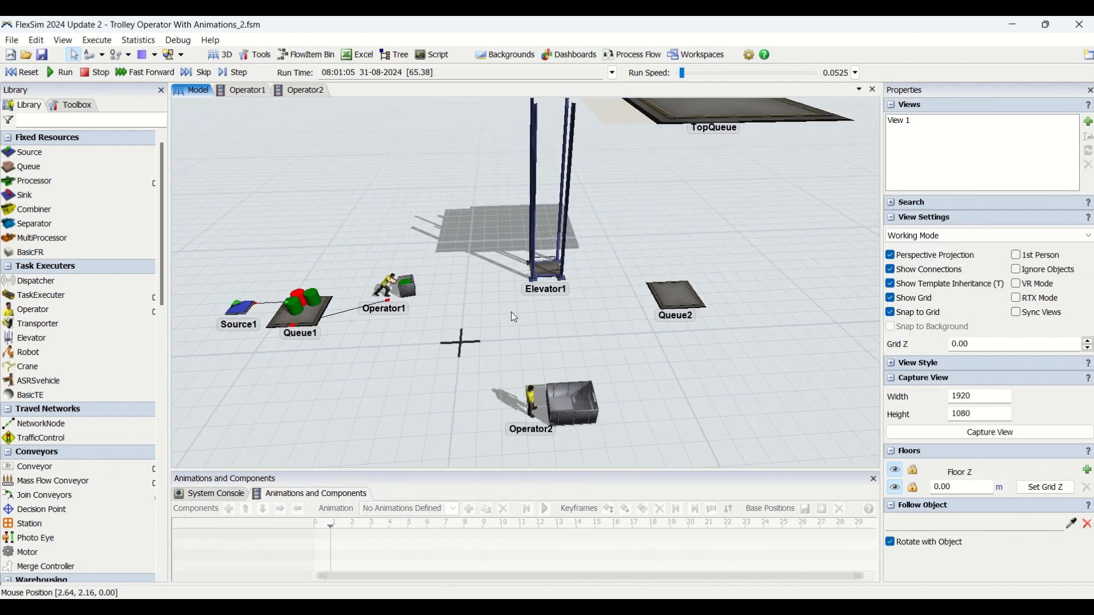
{"action": "scroll", "coordinate": [515, 318], "scroll_direction": "up", "scroll_amount": 2}
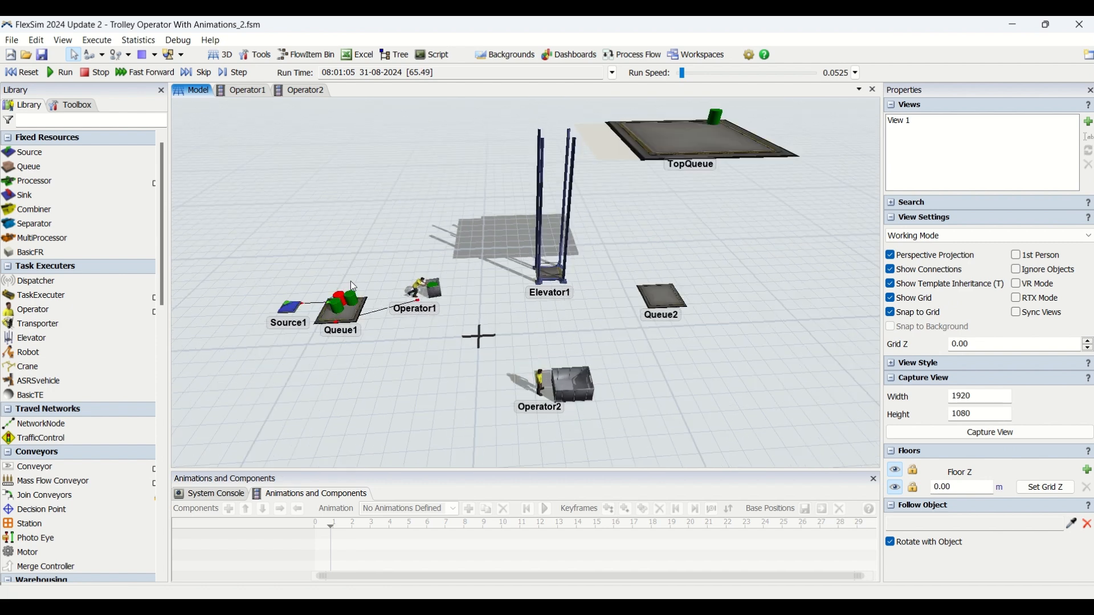
{"action": "left_click", "coordinate": [627, 55]}
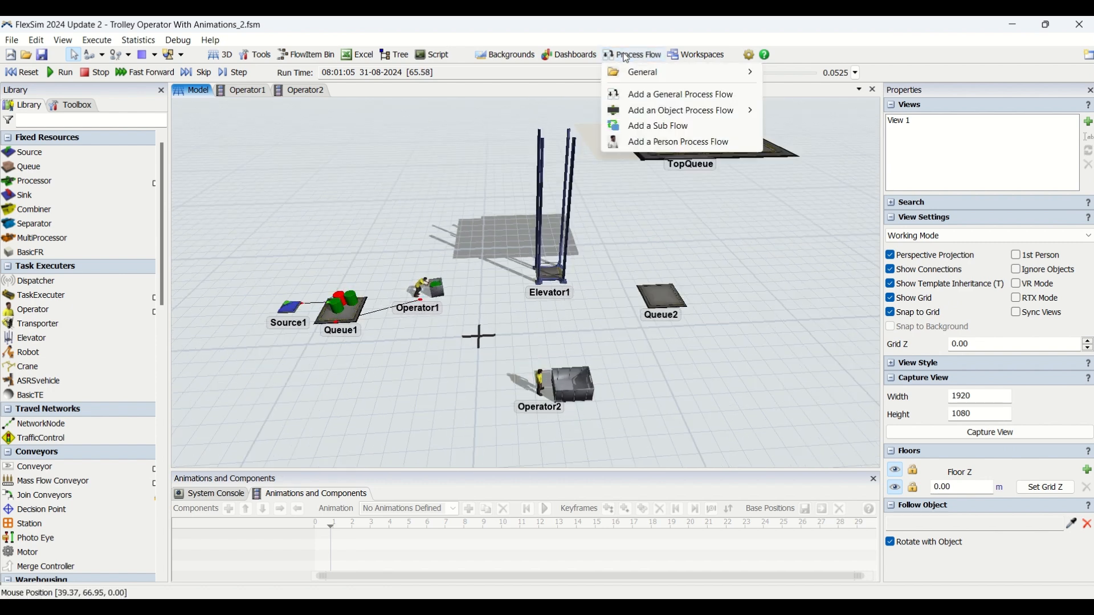
{"action": "left_click", "coordinate": [821, 75]}
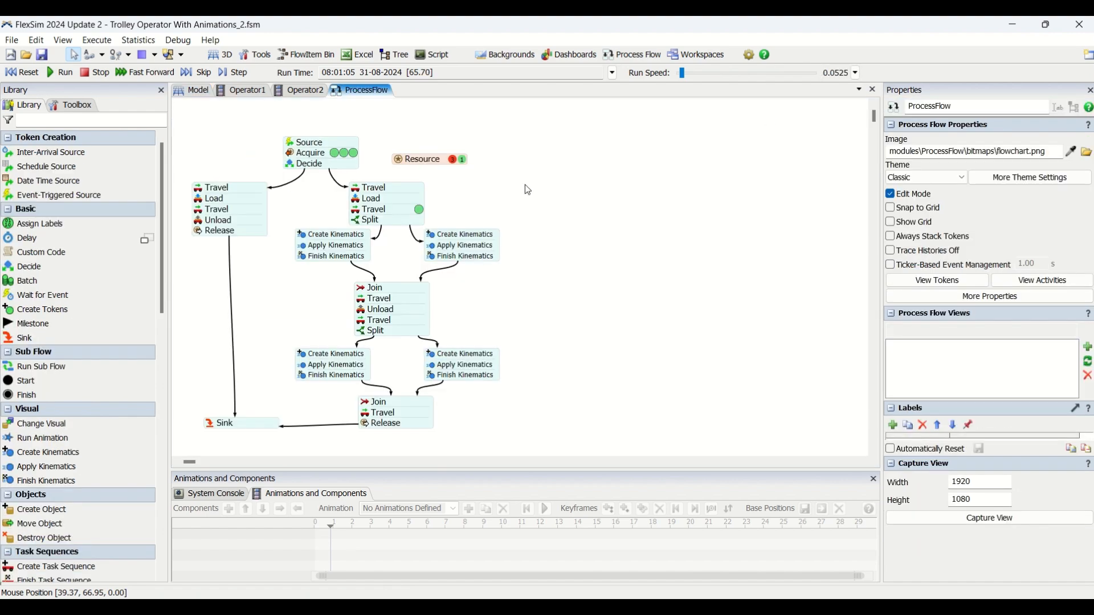
{"action": "left_click_drag", "start_coordinate": [346, 94], "coordinate": [569, 274]}
{"action": "left_click", "coordinate": [197, 91]}
{"action": "left_click", "coordinate": [725, 206]}
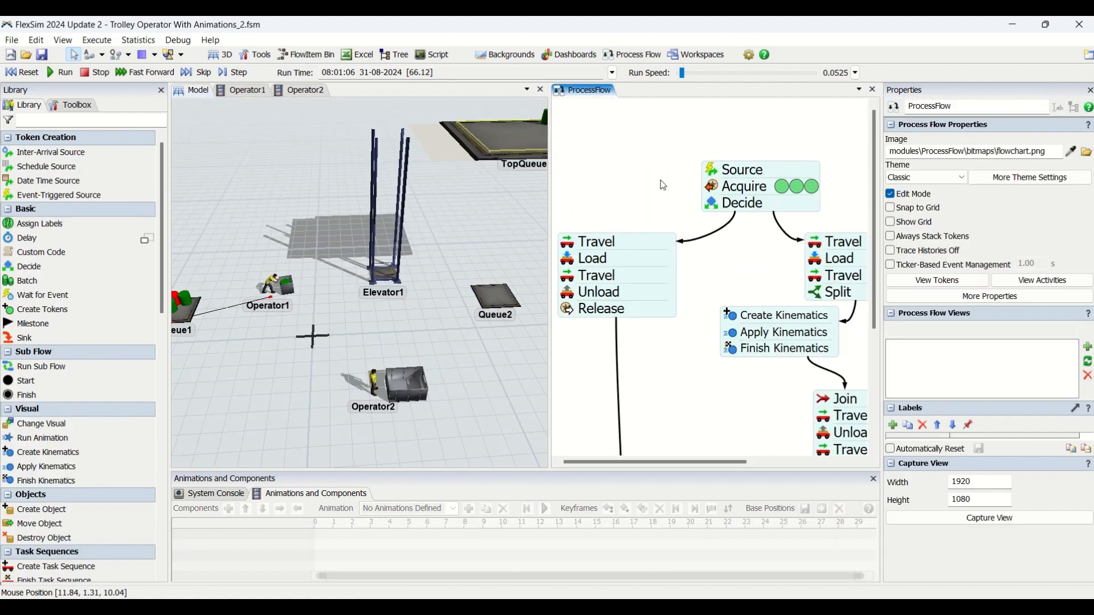
{"action": "left_click_drag", "start_coordinate": [548, 187], "coordinate": [648, 188]}
{"action": "scroll", "coordinate": [752, 193], "scroll_direction": "down", "scroll_amount": 3}
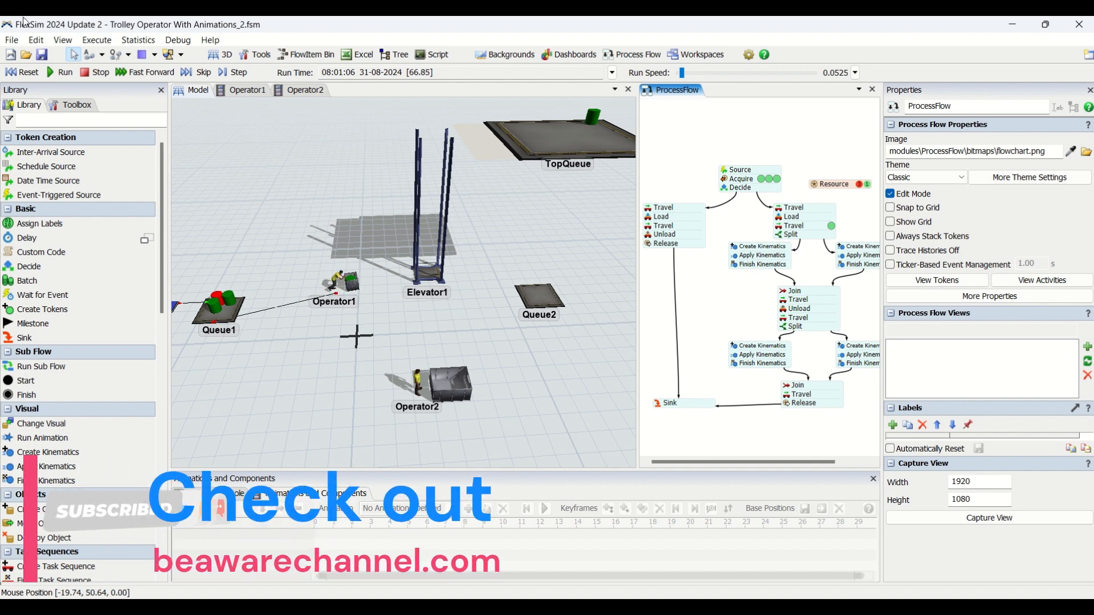
Reset the model and close the process flow view
{"action": "left_click", "coordinate": [22, 71]}
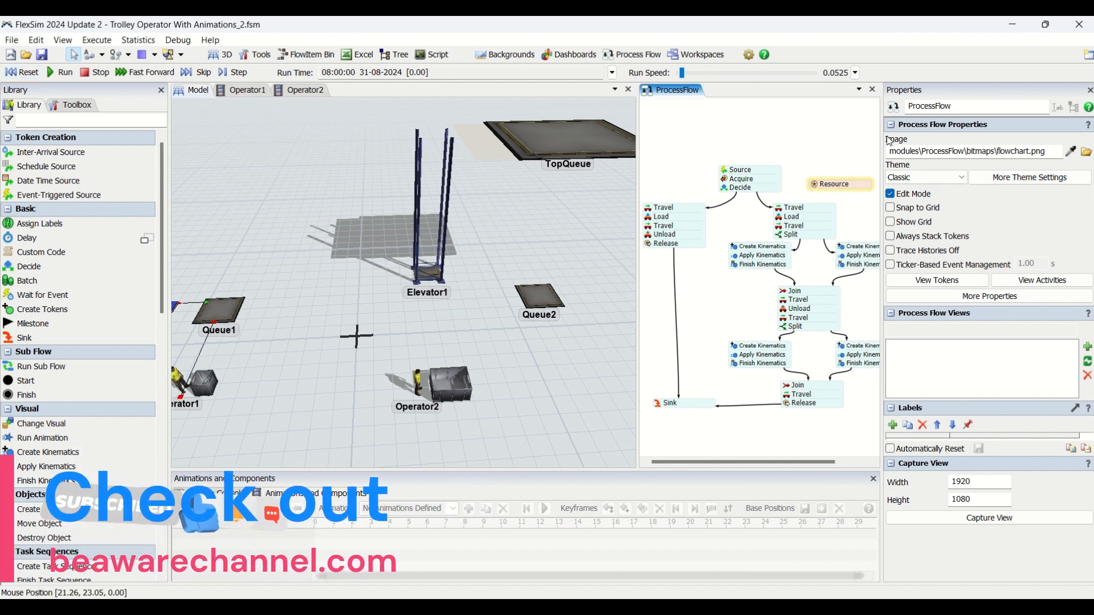
{"action": "left_click", "coordinate": [872, 90]}
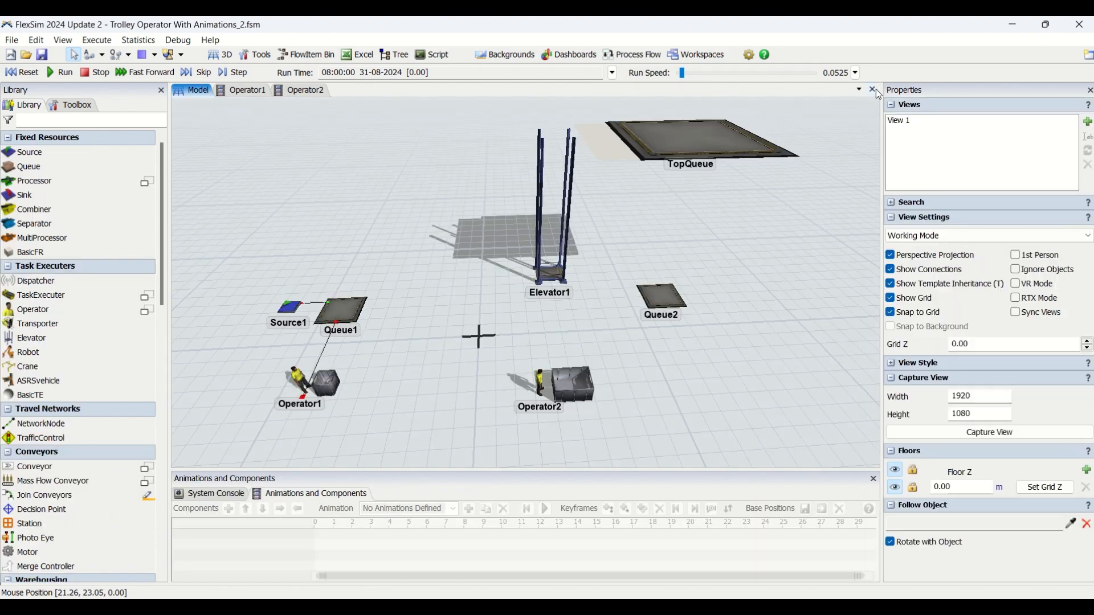
{"action": "scroll", "coordinate": [407, 391], "scroll_direction": "up", "scroll_amount": 5}
{"action": "left_click_drag", "start_coordinate": [403, 365], "coordinate": [444, 341]}
{"action": "scroll", "coordinate": [508, 350], "scroll_direction": "down", "scroll_amount": 4}
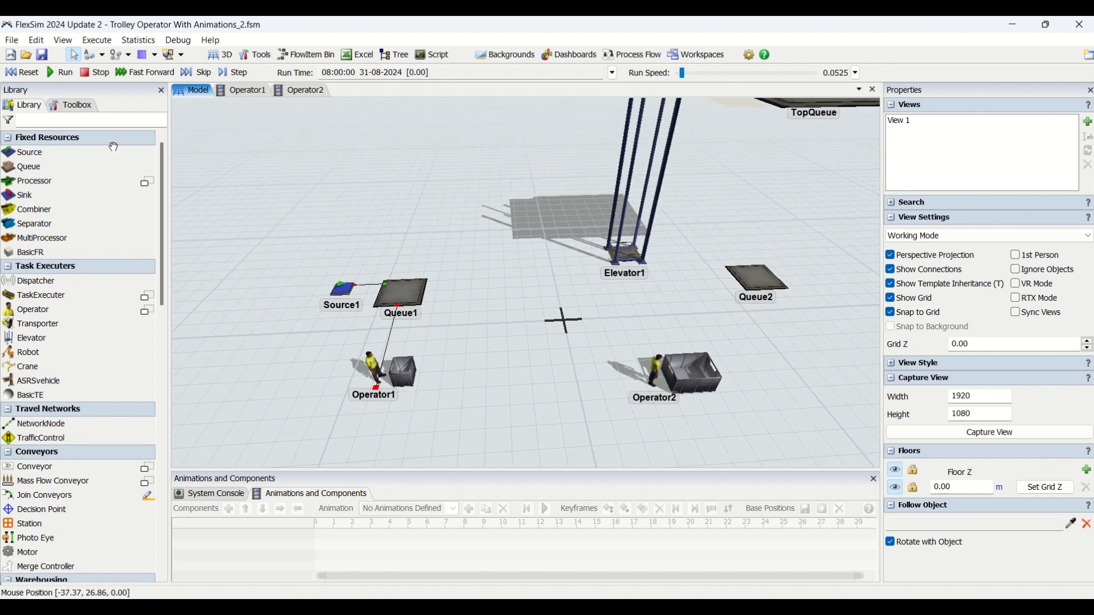
Examine Operator1's Walk Loaded setting, its tote setup in the animation editor, and its TaskExecuter and travel properties
{"action": "left_click", "coordinate": [373, 365]}
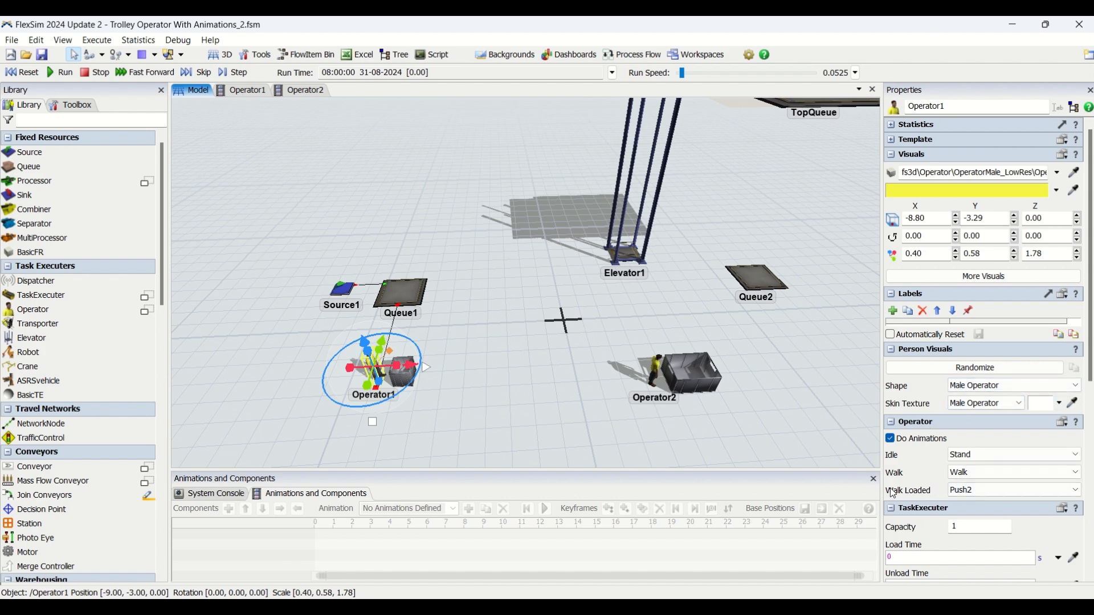
{"action": "left_click", "coordinate": [1012, 491]}
{"action": "left_click", "coordinate": [961, 522]}
{"action": "left_click", "coordinate": [245, 91]}
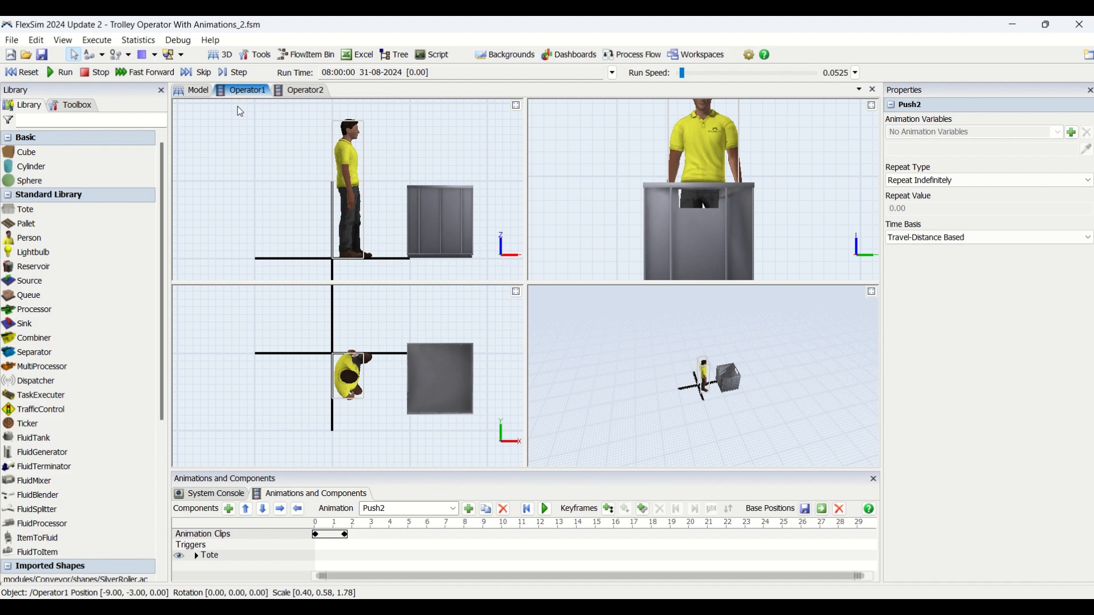
{"action": "left_click", "coordinate": [205, 91]}
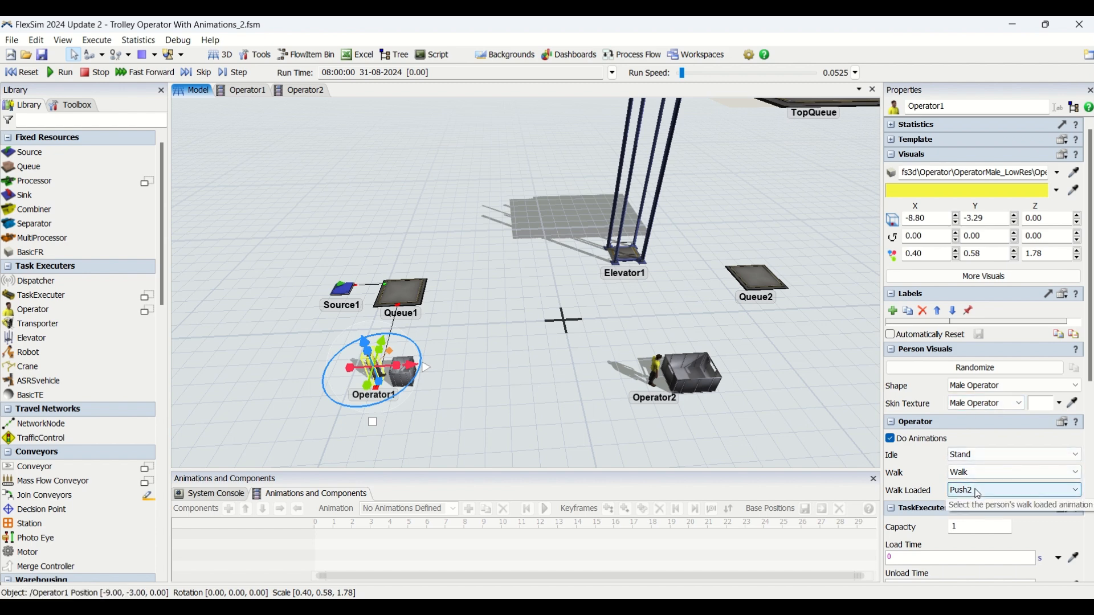
{"action": "scroll", "coordinate": [978, 493], "scroll_direction": "down", "scroll_amount": 5}
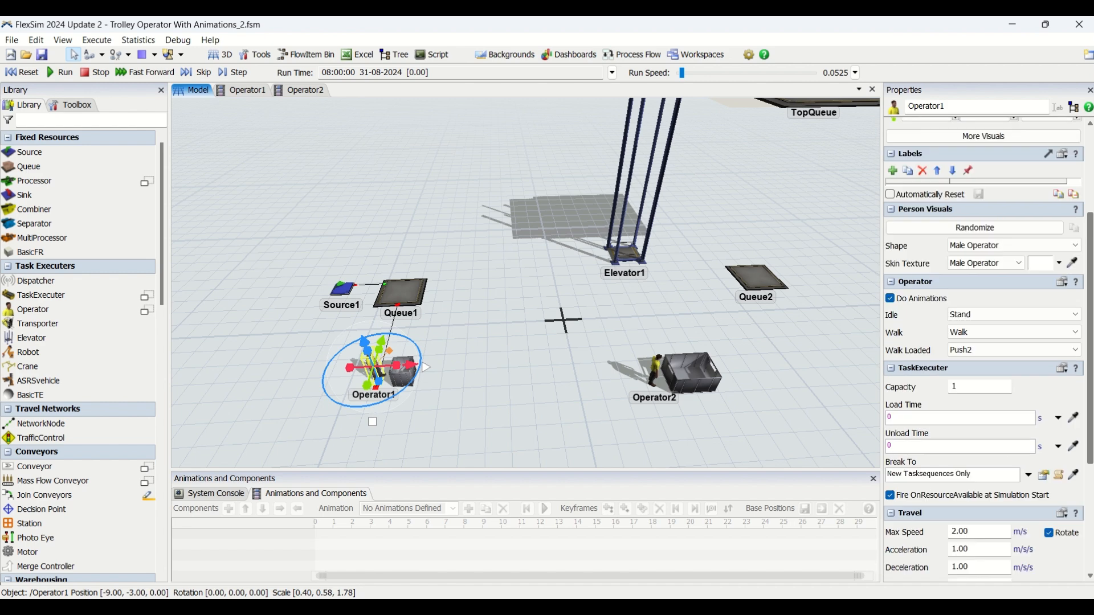
Inspect the code behind Operator1's On Load trigger and close it without changes
{"action": "scroll", "coordinate": [890, 570], "scroll_direction": "down", "scroll_amount": 2}
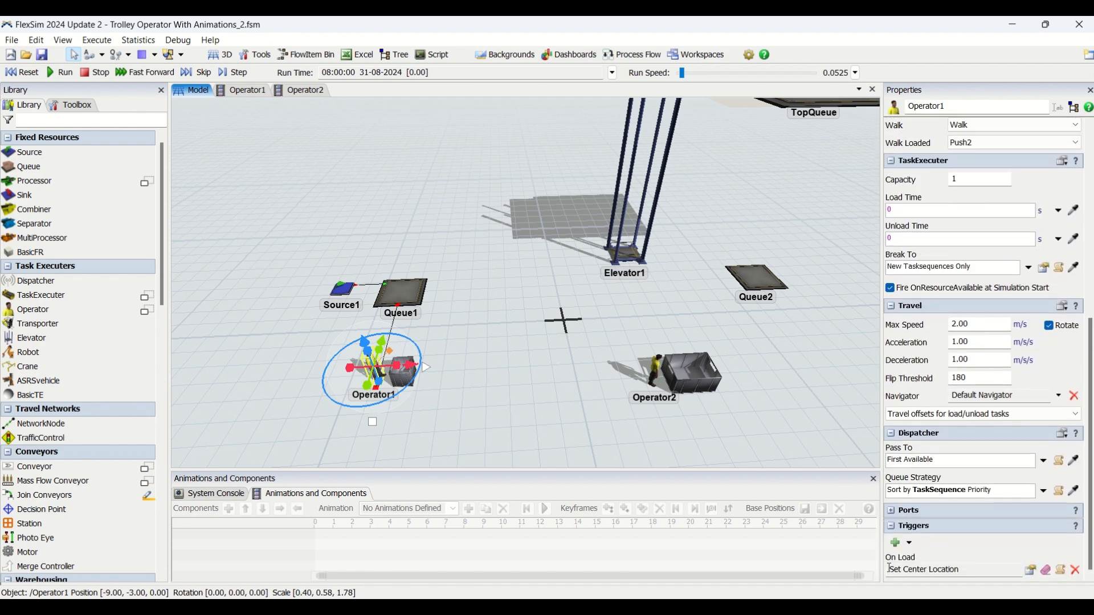
{"action": "left_click", "coordinate": [1063, 573]}
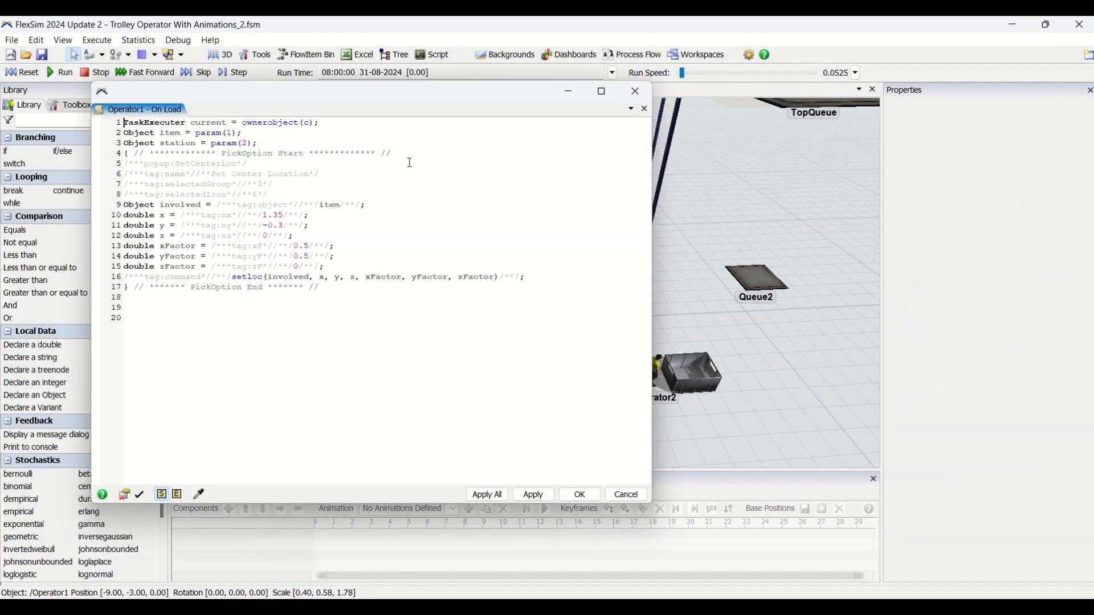
{"action": "left_click_drag", "start_coordinate": [305, 96], "coordinate": [701, 120]}
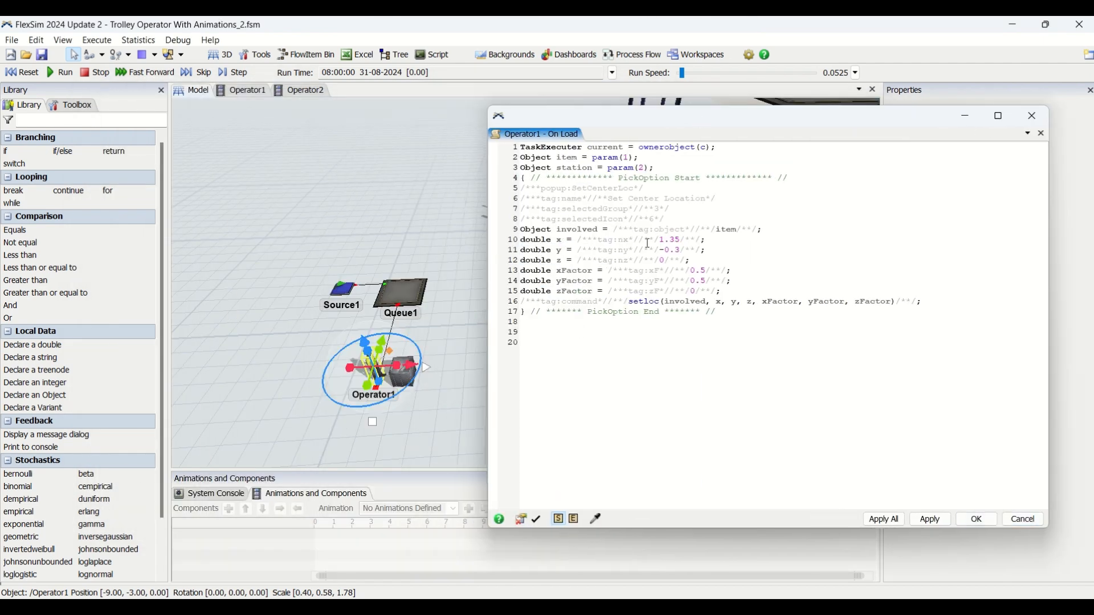
{"action": "left_click", "coordinate": [1031, 524]}
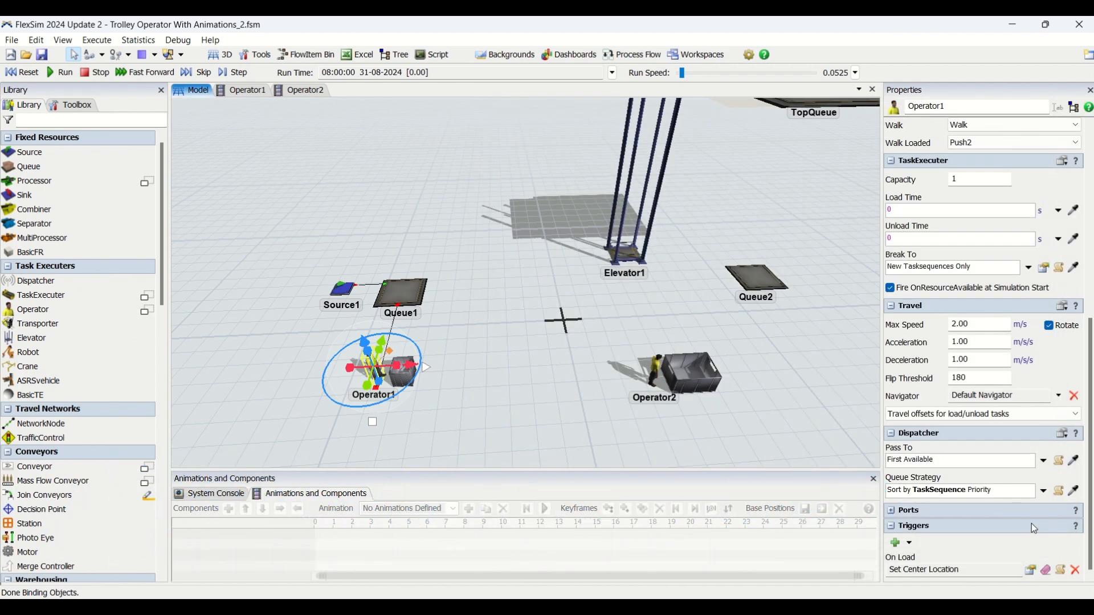
Review the object and X, Y and Z location parameters of Operator1's On Load Set Center Location option
{"action": "left_click", "coordinate": [1029, 570]}
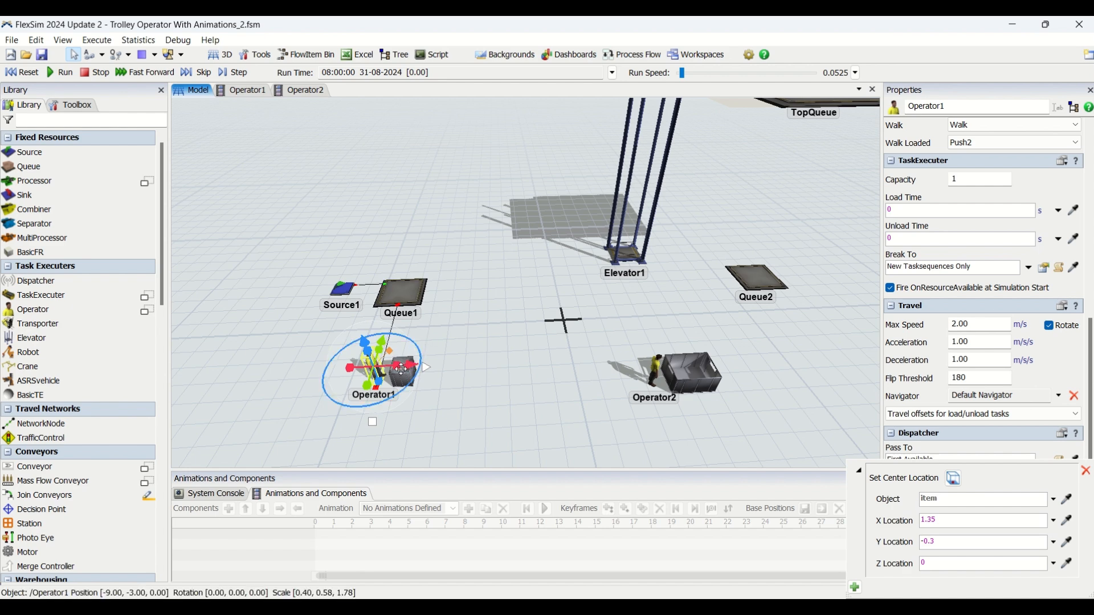
{"action": "left_click", "coordinate": [930, 523]}
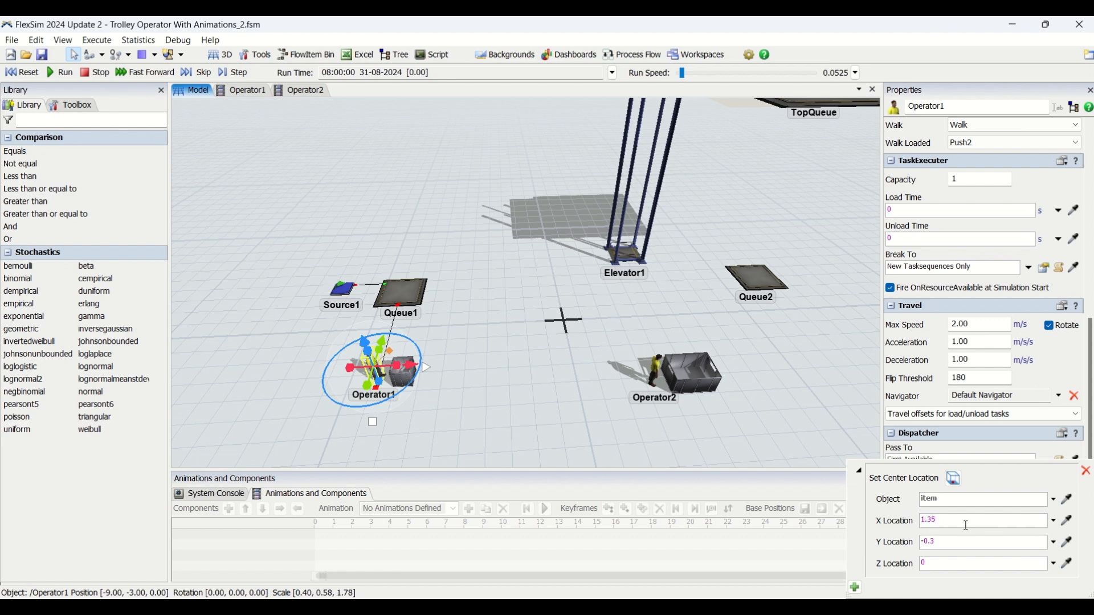
{"action": "key", "text": "Tab"}
{"action": "left_click", "coordinate": [545, 367]}
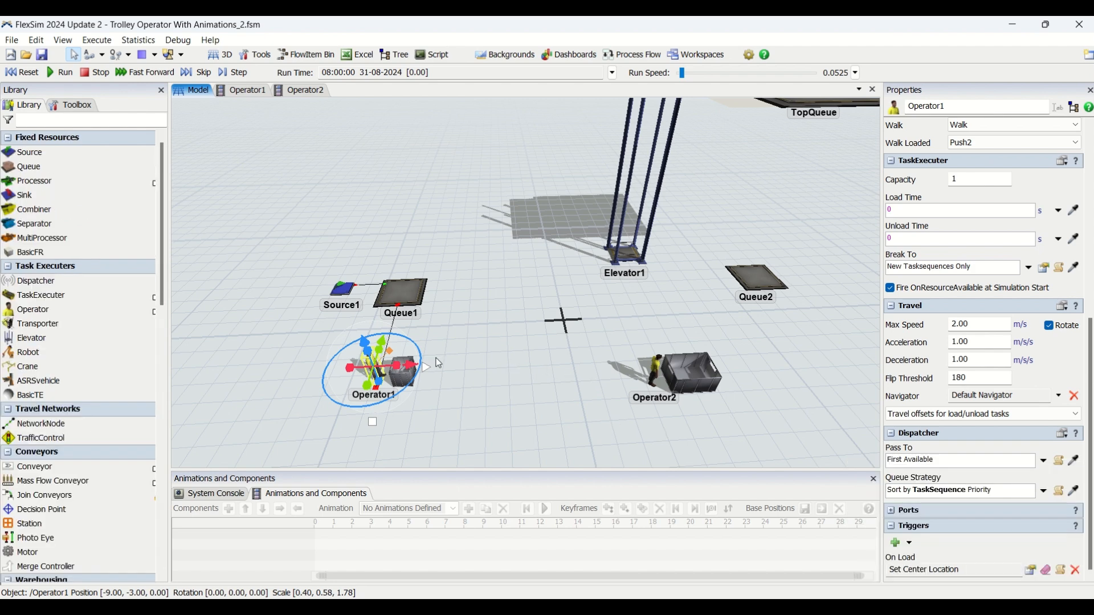
{"action": "left_click", "coordinate": [505, 363]}
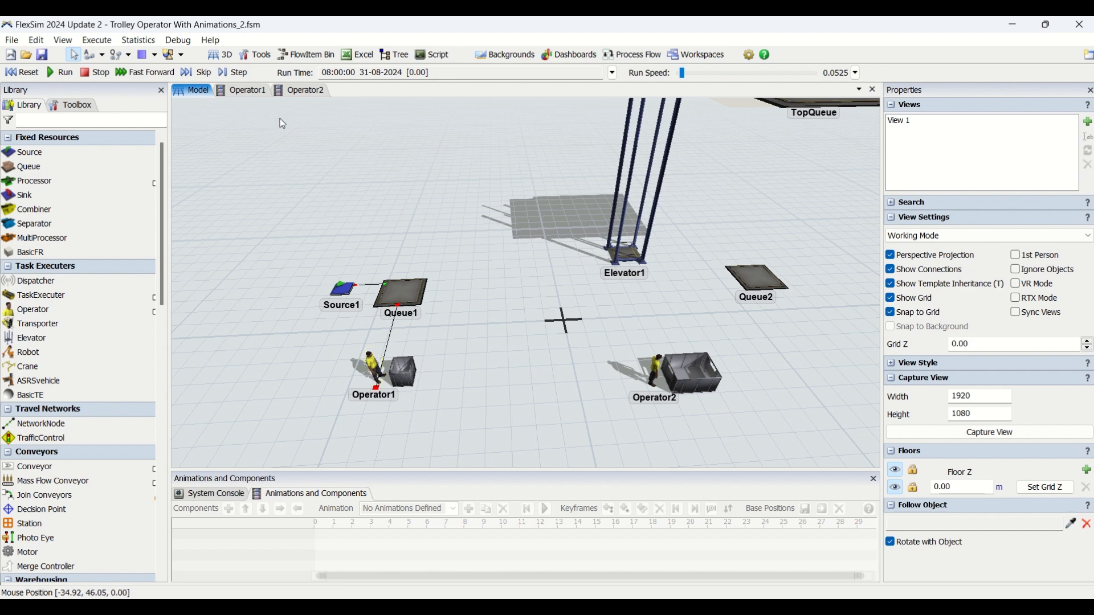
Check the tote's position in Operator1's animation editor against the X Location of its Set Center Location trigger
{"action": "left_click", "coordinate": [244, 91]}
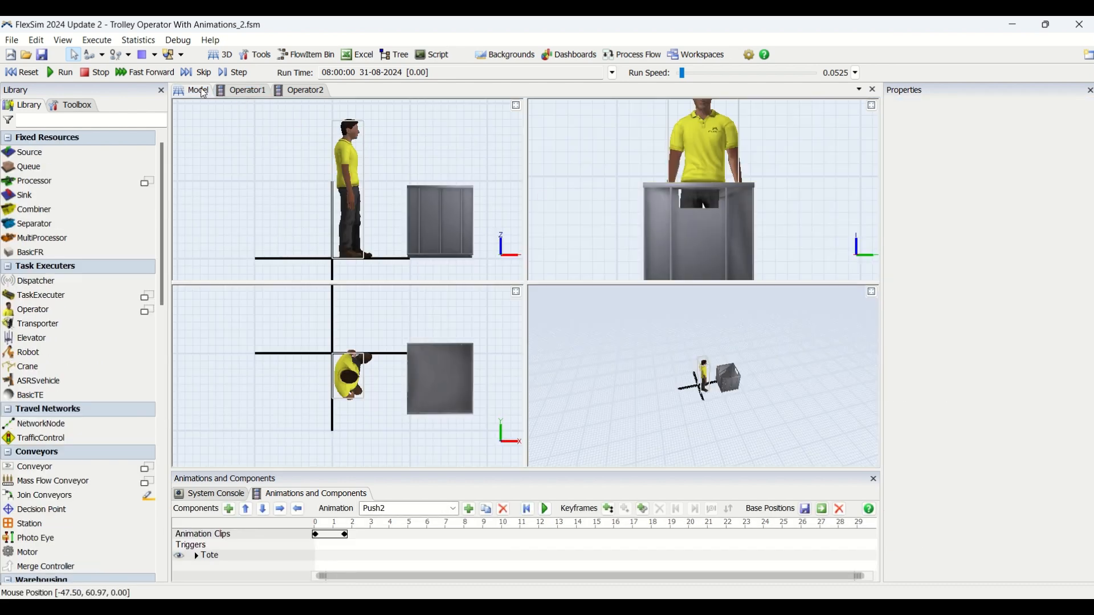
{"action": "left_click", "coordinate": [197, 91]}
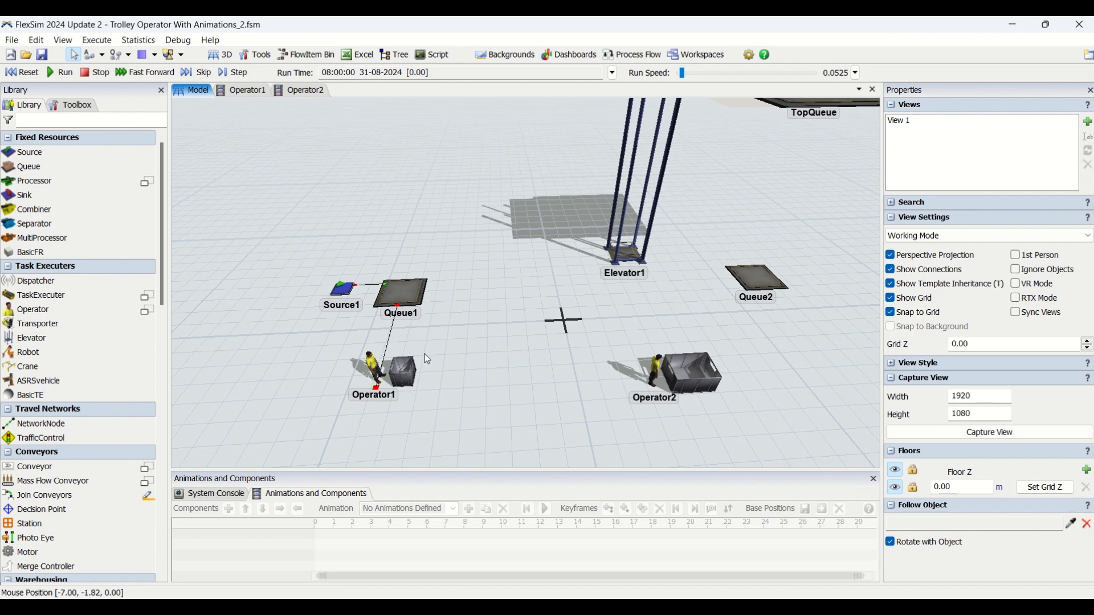
{"action": "left_click", "coordinate": [372, 368]}
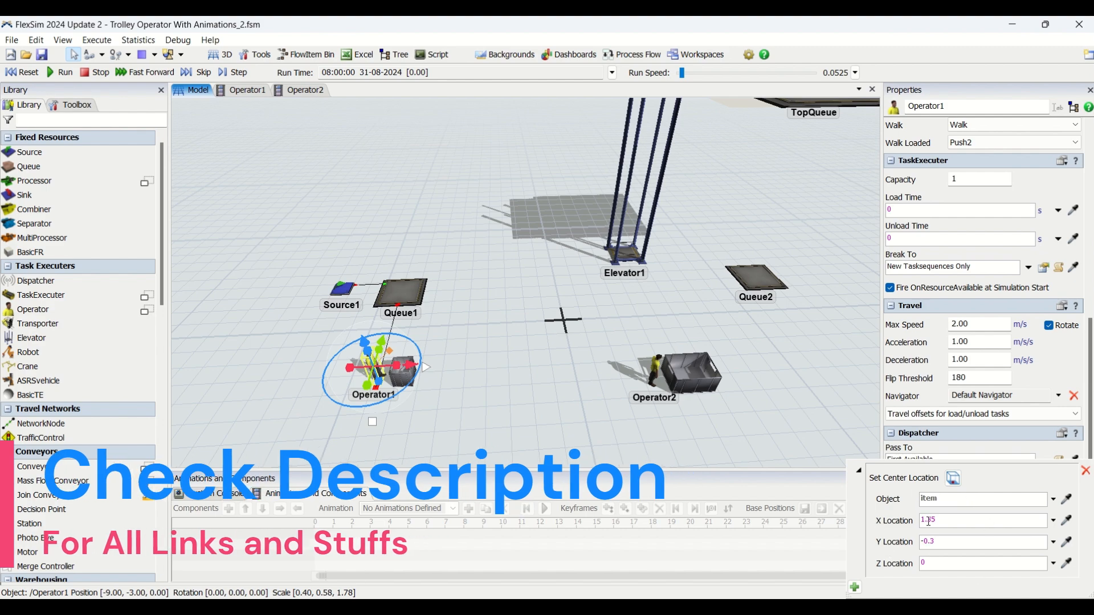
{"action": "left_click", "coordinate": [475, 334]}
Take a closer look at Operator1's tote in the model and recheck its On Load location parameters
{"action": "scroll", "coordinate": [428, 333], "scroll_direction": "up", "scroll_amount": 3}
{"action": "scroll", "coordinate": [471, 300], "scroll_direction": "down", "scroll_amount": 4}
{"action": "scroll", "coordinate": [472, 335], "scroll_direction": "up", "scroll_amount": 1}
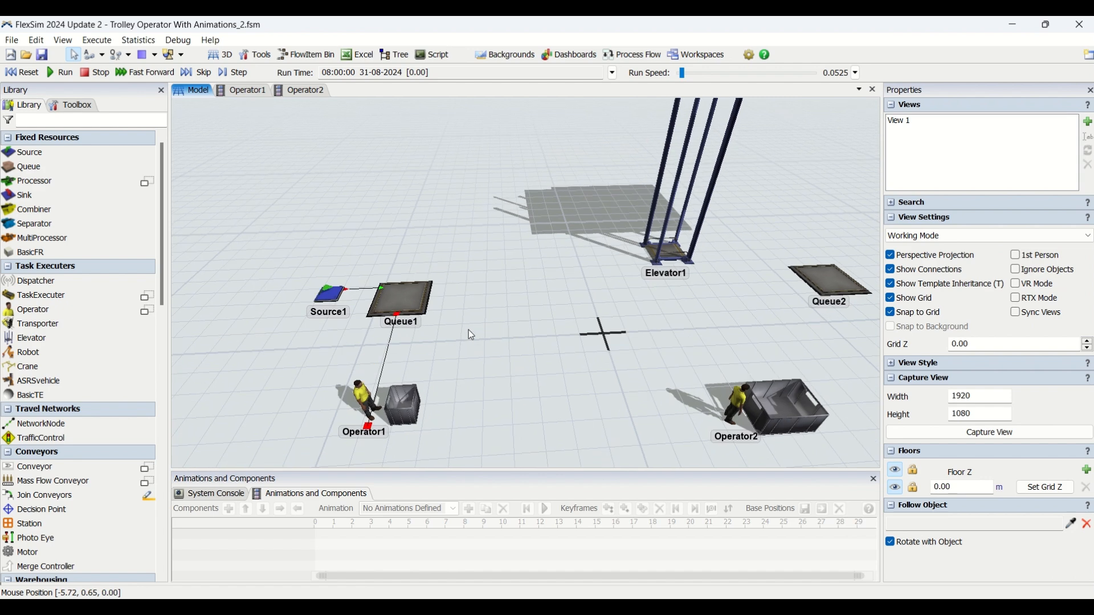
{"action": "scroll", "coordinate": [466, 327], "scroll_direction": "down", "scroll_amount": 3}
{"action": "scroll", "coordinate": [466, 327], "scroll_direction": "up", "scroll_amount": 4}
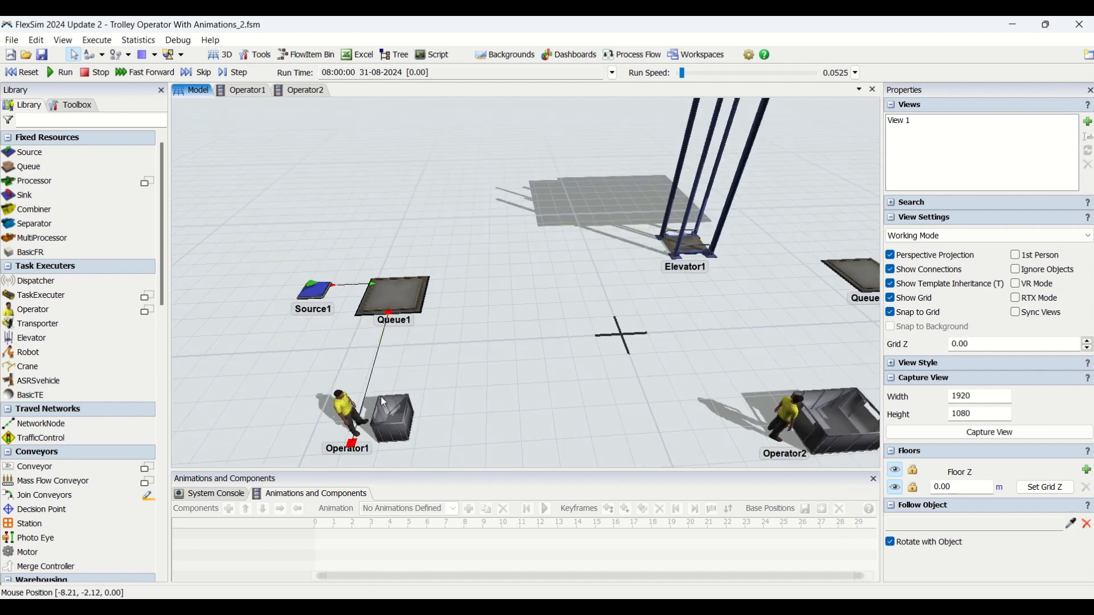
{"action": "left_click", "coordinate": [355, 420]}
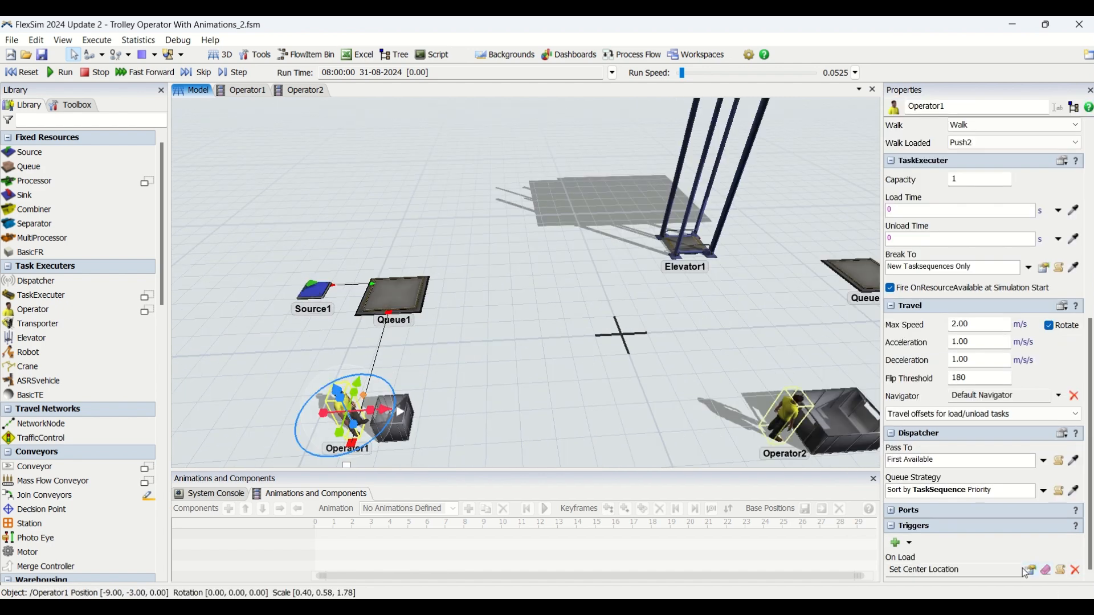
{"action": "left_click", "coordinate": [1029, 570]}
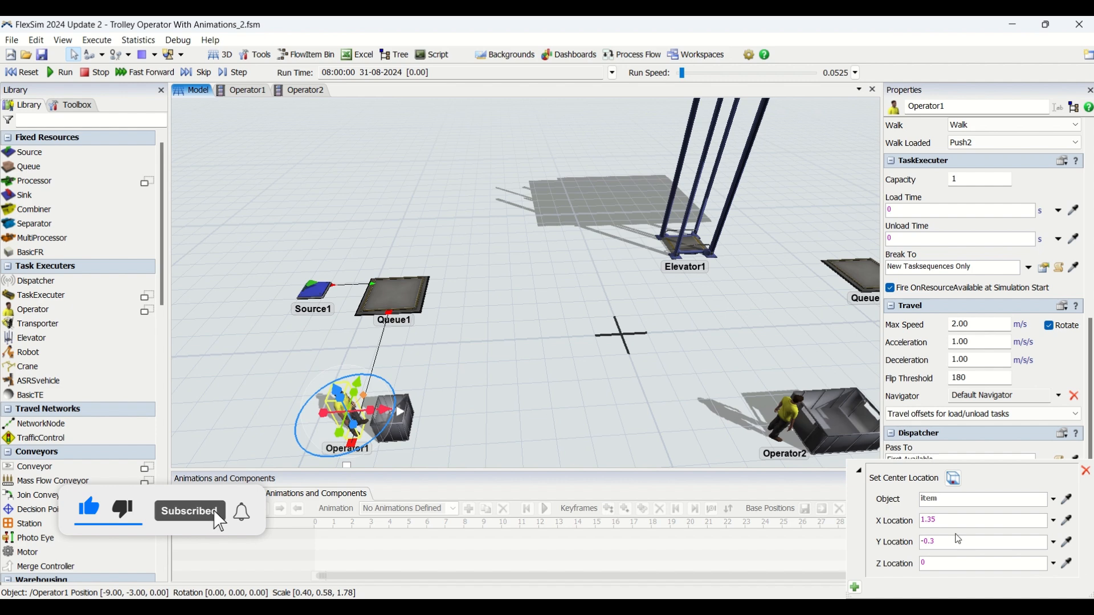
{"action": "left_click", "coordinate": [487, 385]}
Run the model with the run speed set to 5.27 and follow Operator1 pushing a loaded cylinder from Queue1 towards Elevator1
{"action": "left_click", "coordinate": [59, 73]}
{"action": "left_click_drag", "start_coordinate": [682, 73], "coordinate": [690, 74]}
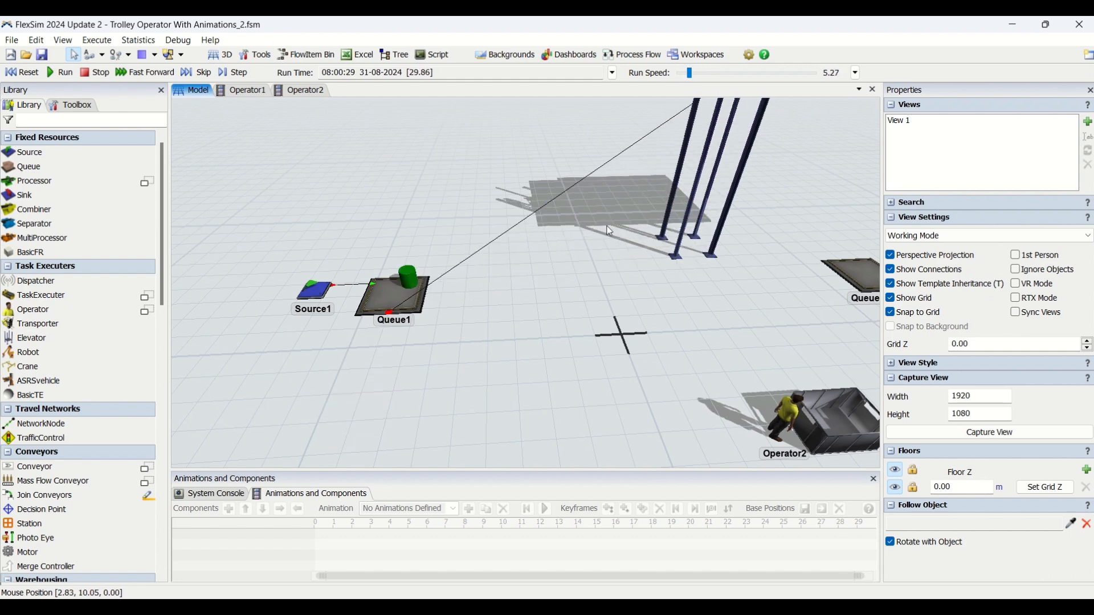
{"action": "scroll", "coordinate": [536, 299], "scroll_direction": "down", "scroll_amount": 5}
{"action": "left_click_drag", "start_coordinate": [562, 283], "coordinate": [522, 312]}
{"action": "scroll", "coordinate": [473, 334], "scroll_direction": "up", "scroll_amount": 4}
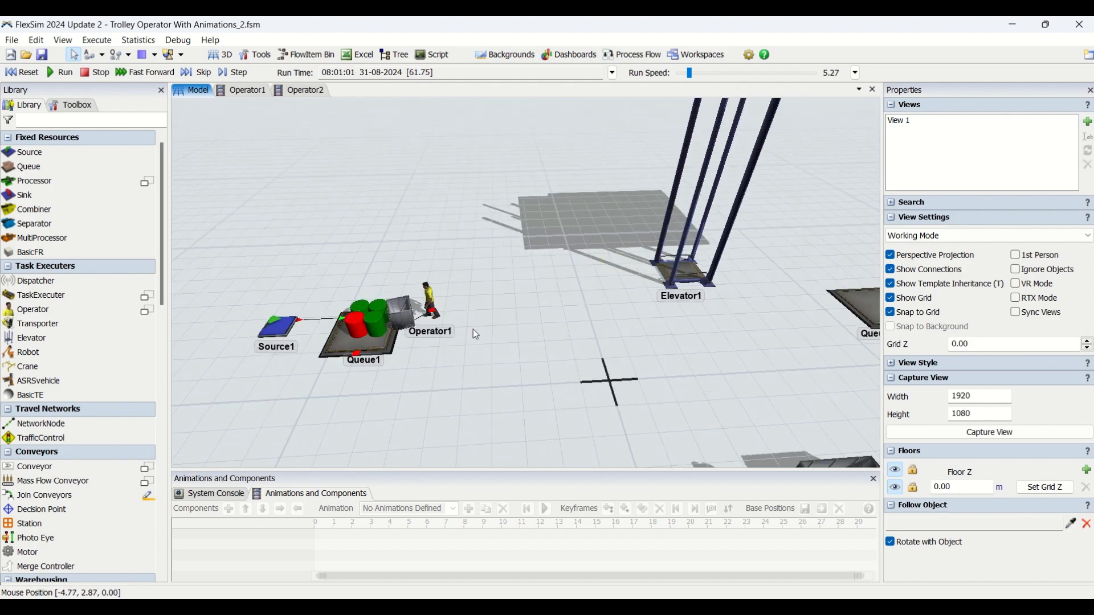
{"action": "scroll", "coordinate": [555, 268], "scroll_direction": "up", "scroll_amount": 3}
{"action": "scroll", "coordinate": [555, 267], "scroll_direction": "up", "scroll_amount": 2}
{"action": "mouse_move", "coordinate": [761, 333]}
{"action": "right_mouse_down"}
{"action": "mouse_move", "coordinate": [752, 350]}
{"action": "mouse_move", "coordinate": [734, 343]}
{"action": "mouse_move", "coordinate": [767, 356]}
{"action": "mouse_move", "coordinate": [815, 352]}
{"action": "mouse_move", "coordinate": [750, 355]}
{"action": "mouse_move", "coordinate": [758, 329]}
{"action": "right_mouse_up"}
{"action": "scroll", "coordinate": [758, 331], "scroll_direction": "down", "scroll_amount": 6}
{"action": "left_click_drag", "start_coordinate": [677, 387], "coordinate": [540, 380]}
{"action": "scroll", "coordinate": [551, 293], "scroll_direction": "down", "scroll_amount": 4}
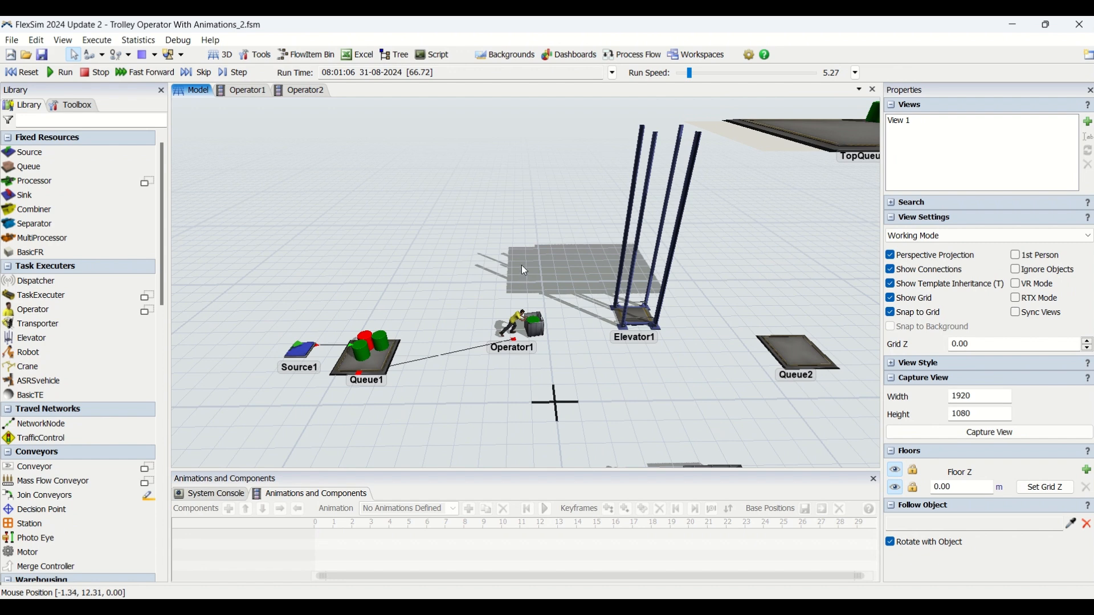
{"action": "scroll", "coordinate": [459, 229], "scroll_direction": "down", "scroll_amount": 3}
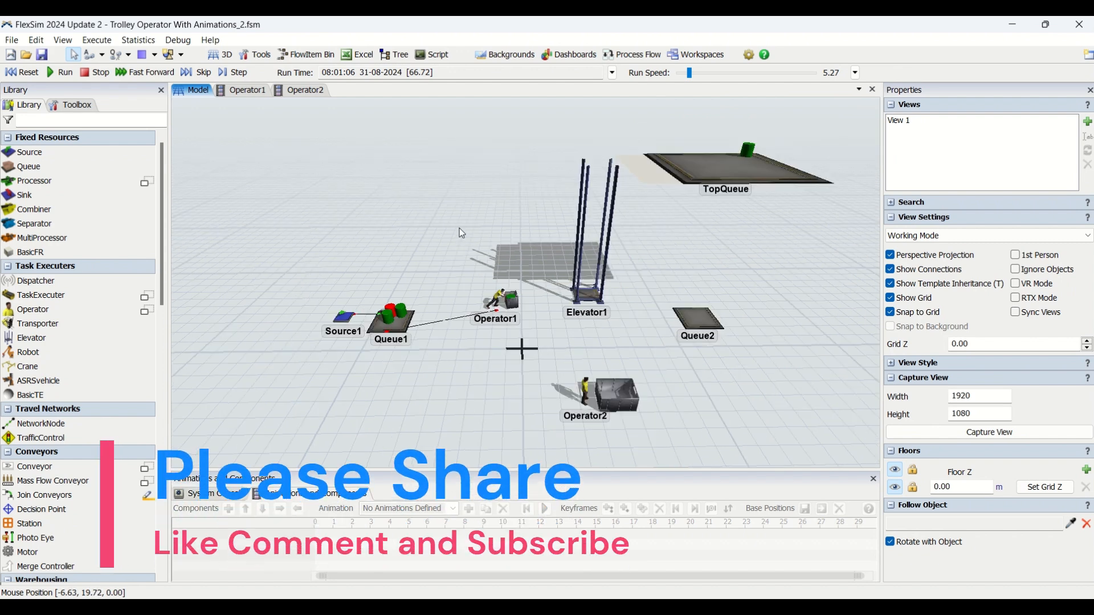
Compare the tote and Push2 animation of Operator1 and Operator2 in their animation editors
{"action": "left_click", "coordinate": [251, 91]}
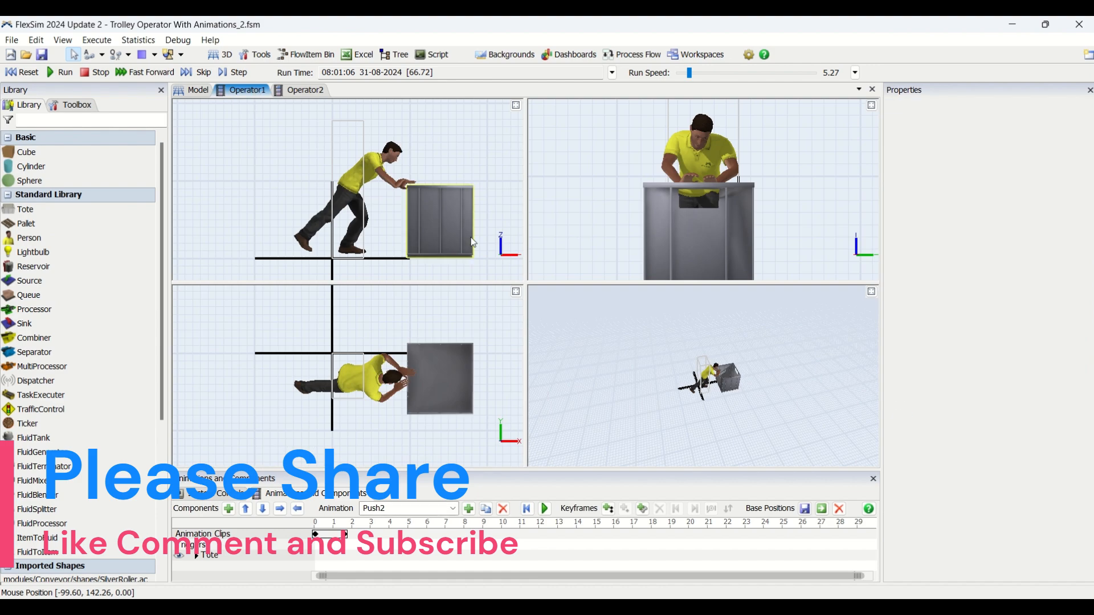
{"action": "left_click", "coordinate": [190, 91]}
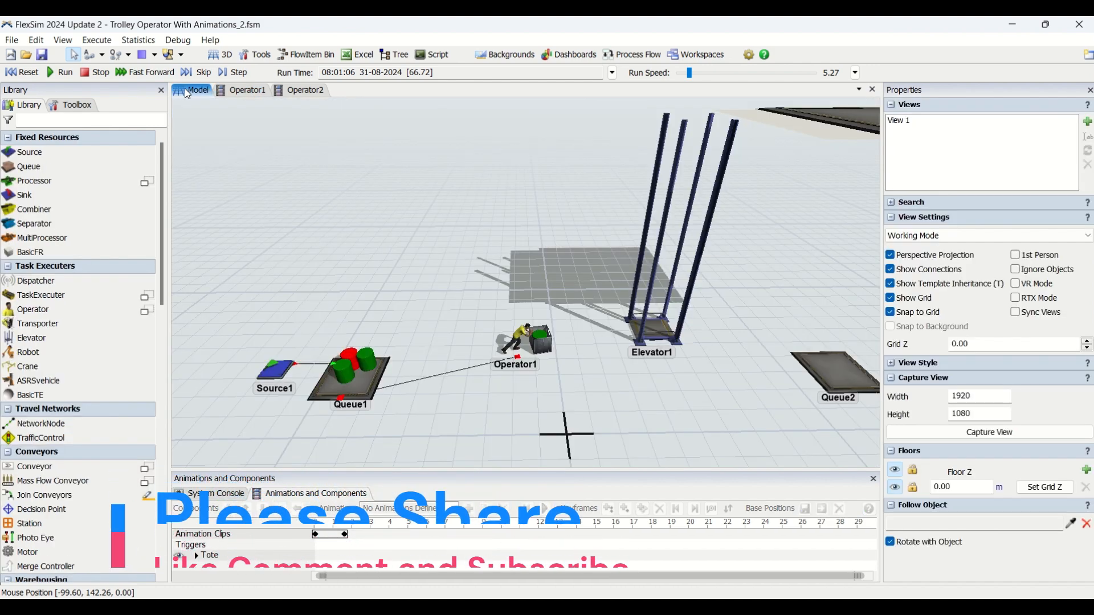
{"action": "left_click", "coordinate": [520, 340]}
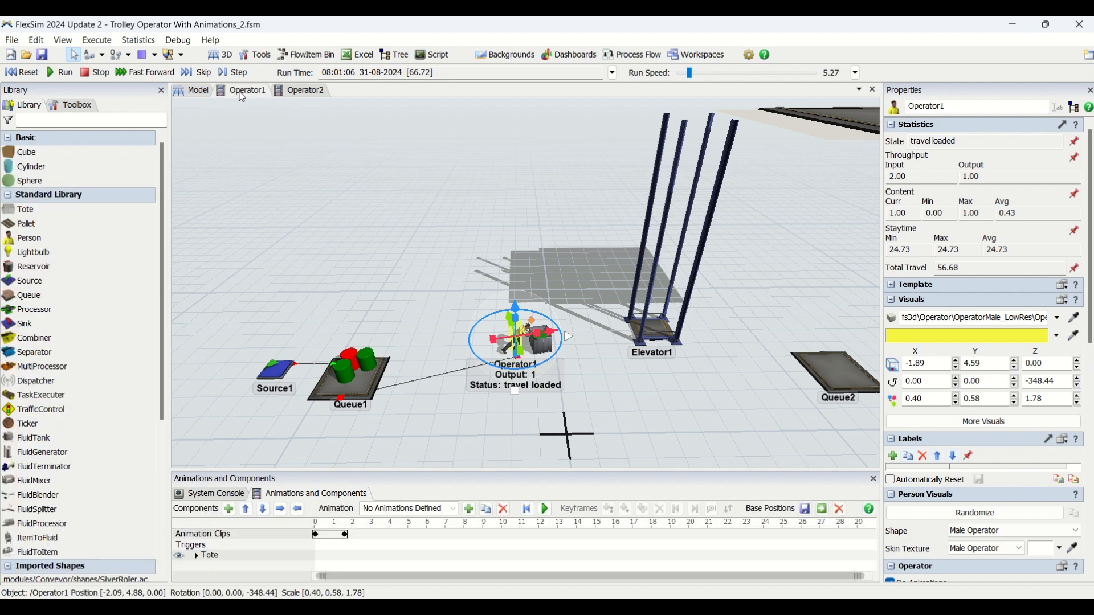
{"action": "left_click", "coordinate": [316, 93]}
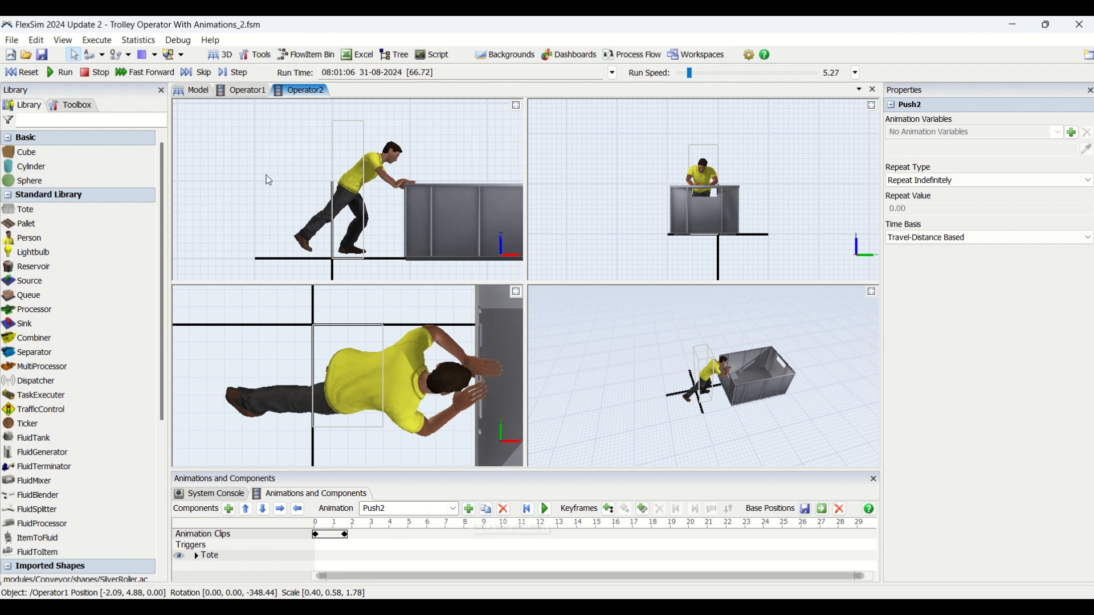
{"action": "left_click", "coordinate": [189, 94]}
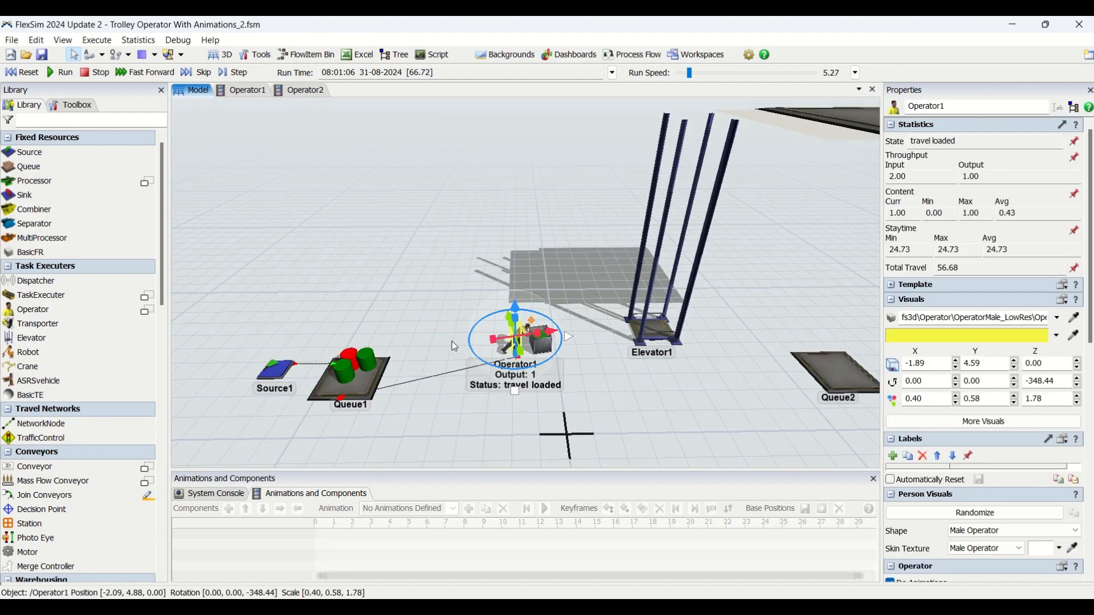
Examine Operator1's Walk Loaded animation setting and its On Load trigger in the paused model
{"action": "left_click", "coordinate": [423, 309]}
{"action": "scroll", "coordinate": [423, 300], "scroll_direction": "down", "scroll_amount": 2}
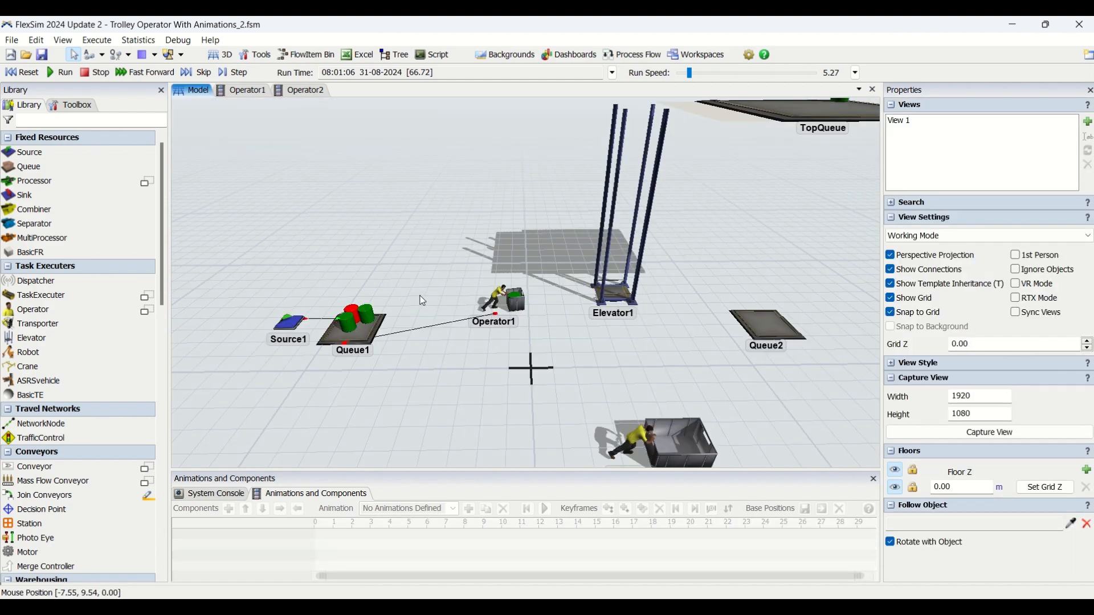
{"action": "left_click", "coordinate": [498, 308]}
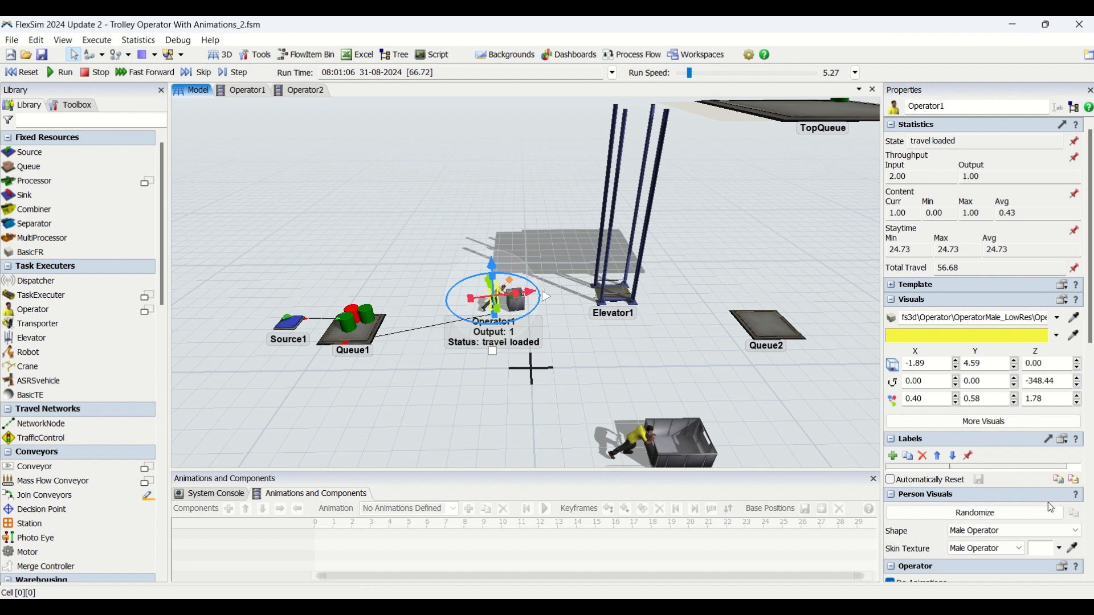
{"action": "scroll", "coordinate": [1090, 239], "scroll_direction": "down", "scroll_amount": 3}
{"action": "scroll", "coordinate": [998, 320], "scroll_direction": "down", "scroll_amount": 10}
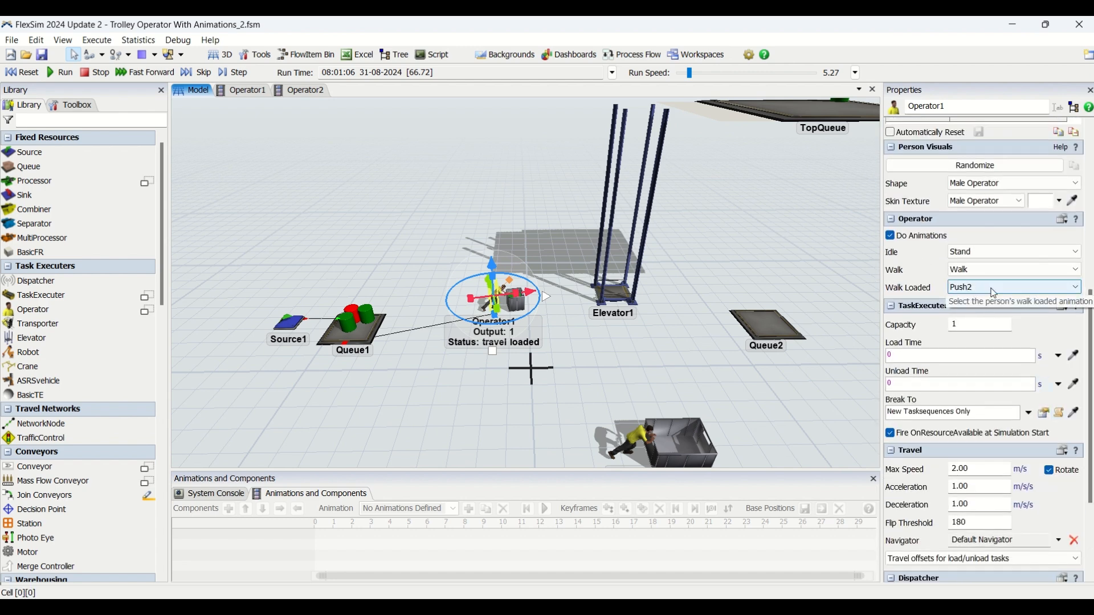
{"action": "scroll", "coordinate": [981, 290], "scroll_direction": "down", "scroll_amount": 5}
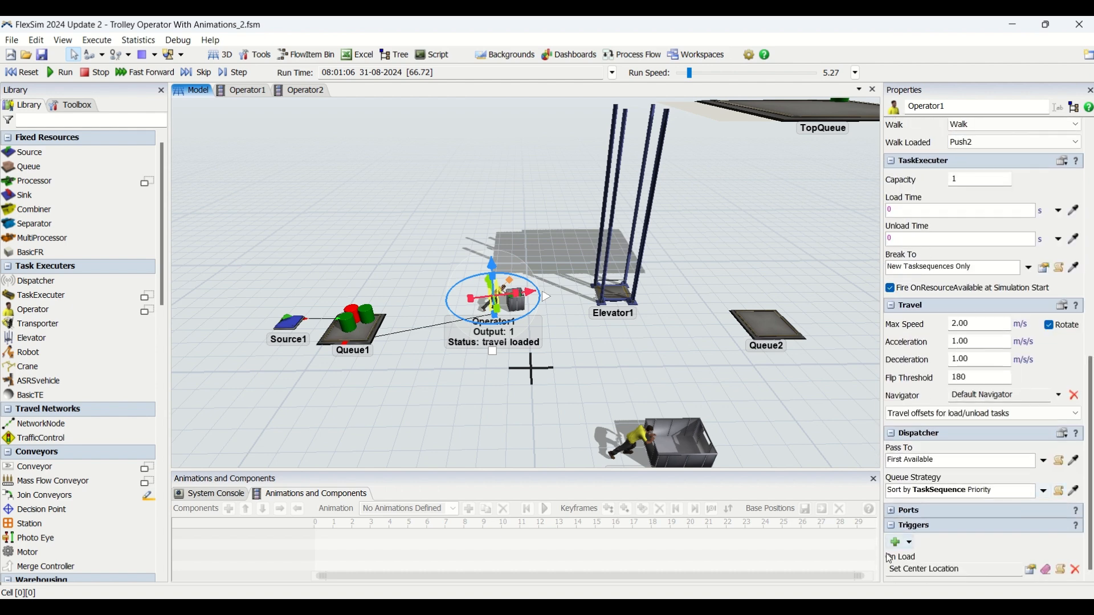
{"action": "left_click", "coordinate": [461, 383]}
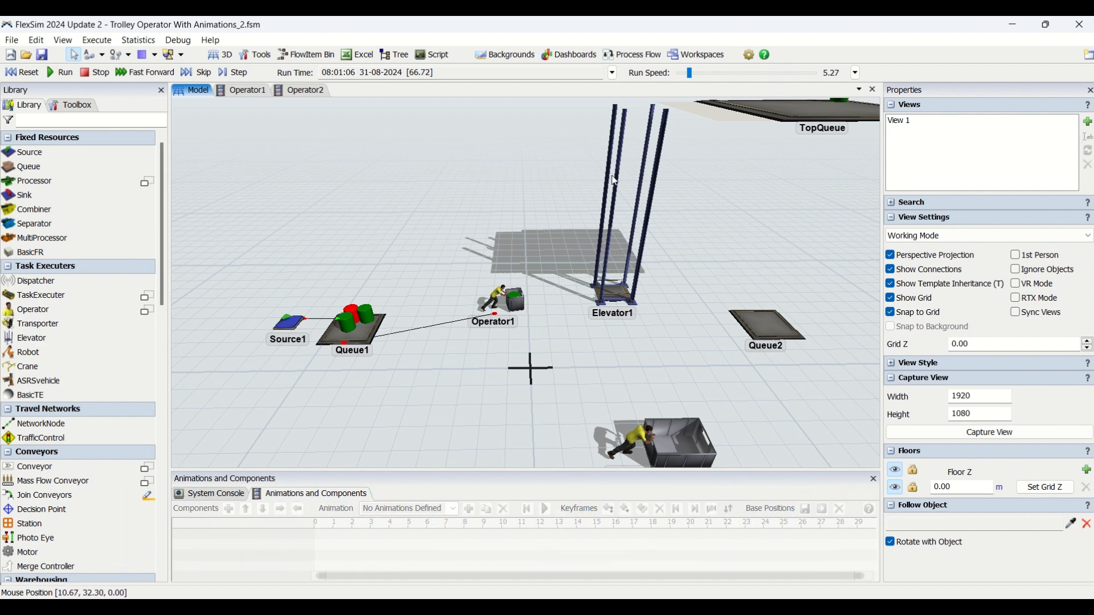
Open the existing general process flow and dock it next to the 3D model view
{"action": "left_click", "coordinate": [633, 66]}
{"action": "mouse_move", "coordinate": [648, 74]}
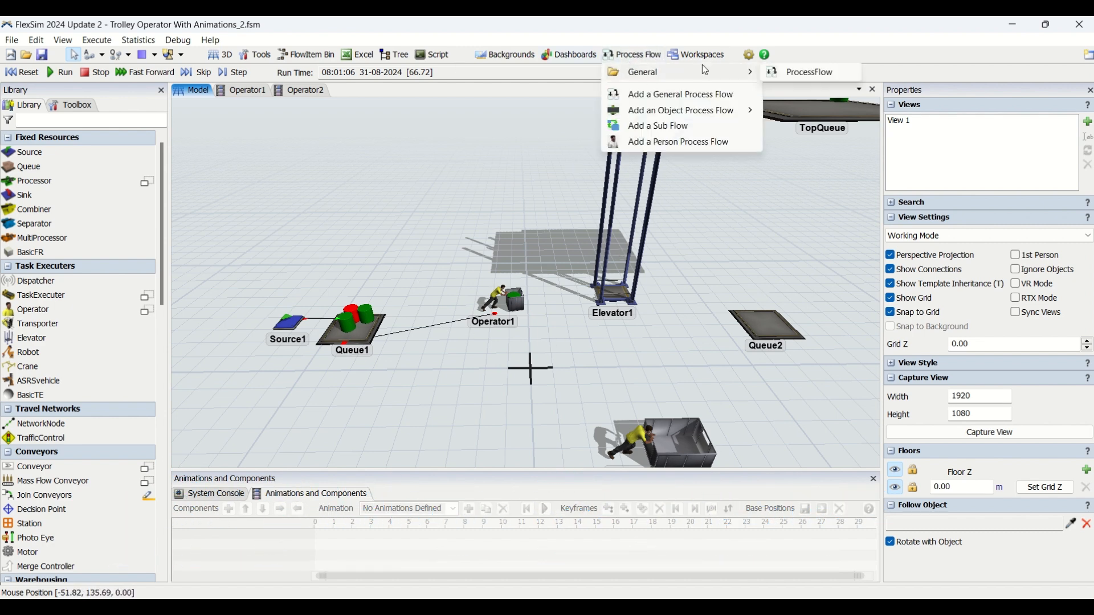
{"action": "left_click", "coordinate": [804, 70]}
{"action": "left_click_drag", "start_coordinate": [365, 90], "coordinate": [550, 278]}
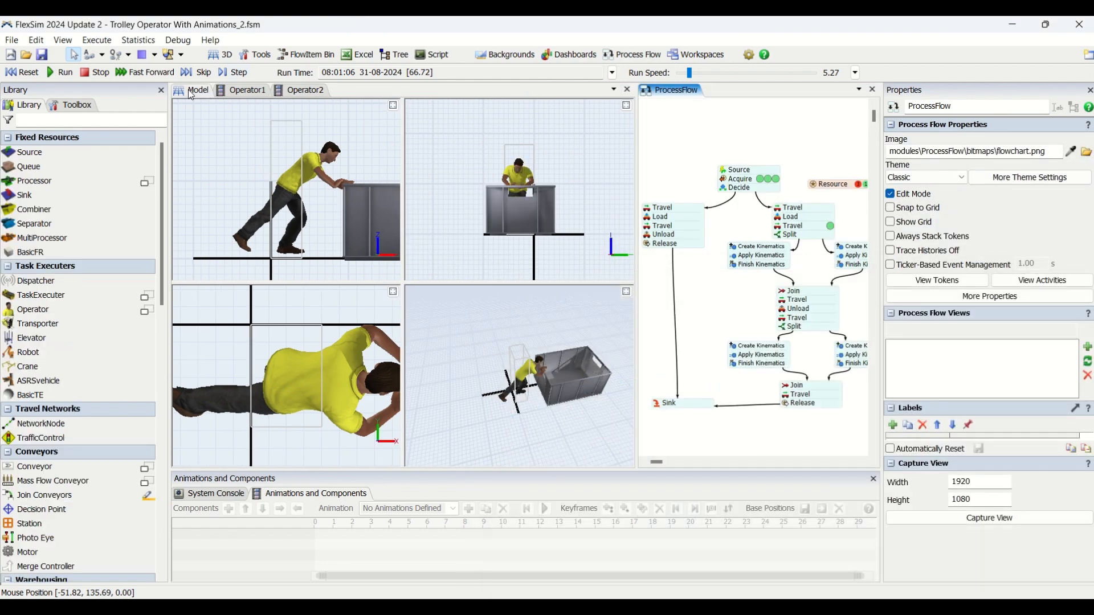
{"action": "left_click", "coordinate": [191, 90]}
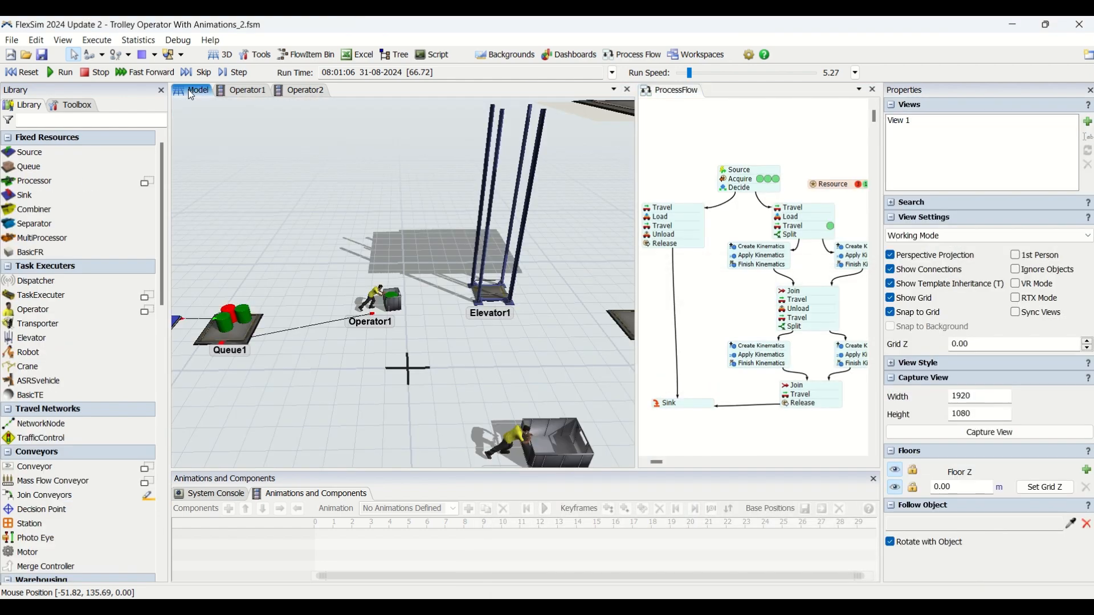
Inspect the Source activity's object, event and label assignment, and the item label of a token waiting in Acquire
{"action": "double_click", "coordinate": [730, 173]}
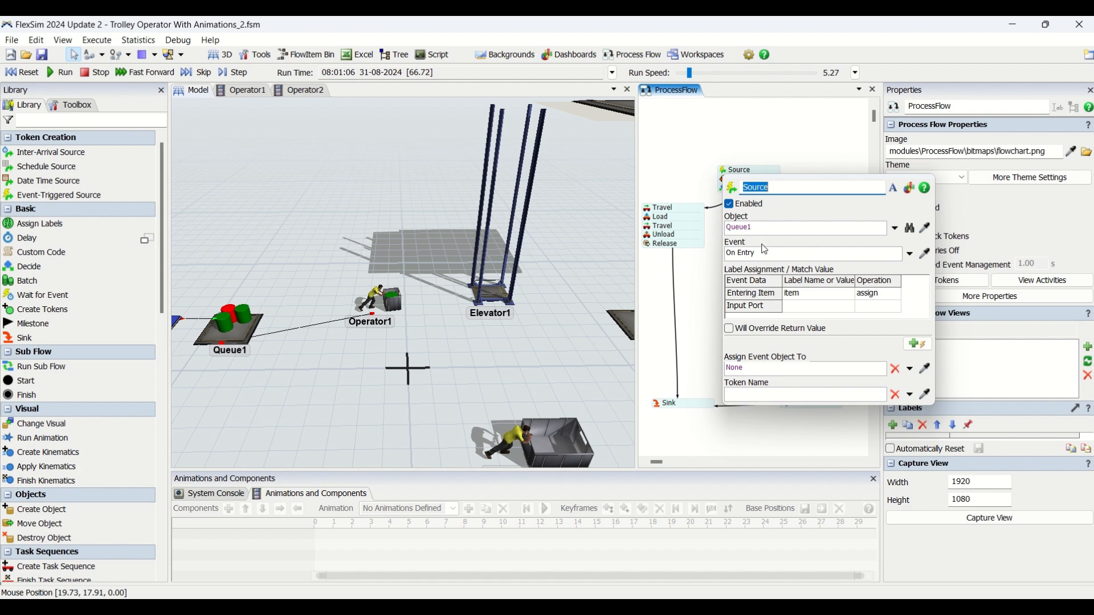
{"action": "left_click", "coordinate": [784, 161]}
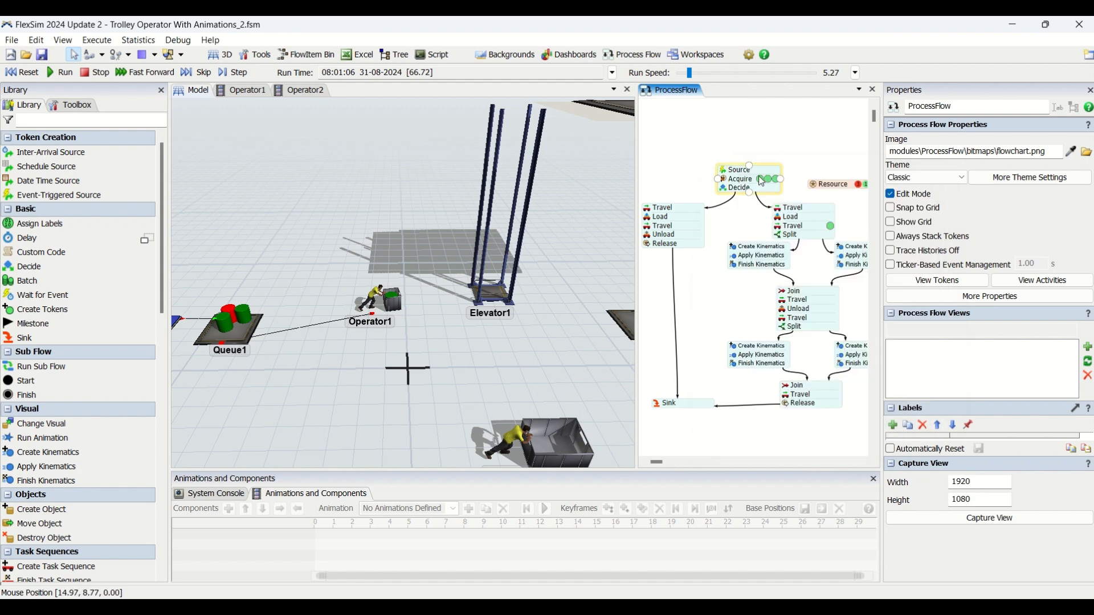
{"action": "left_click", "coordinate": [763, 180]}
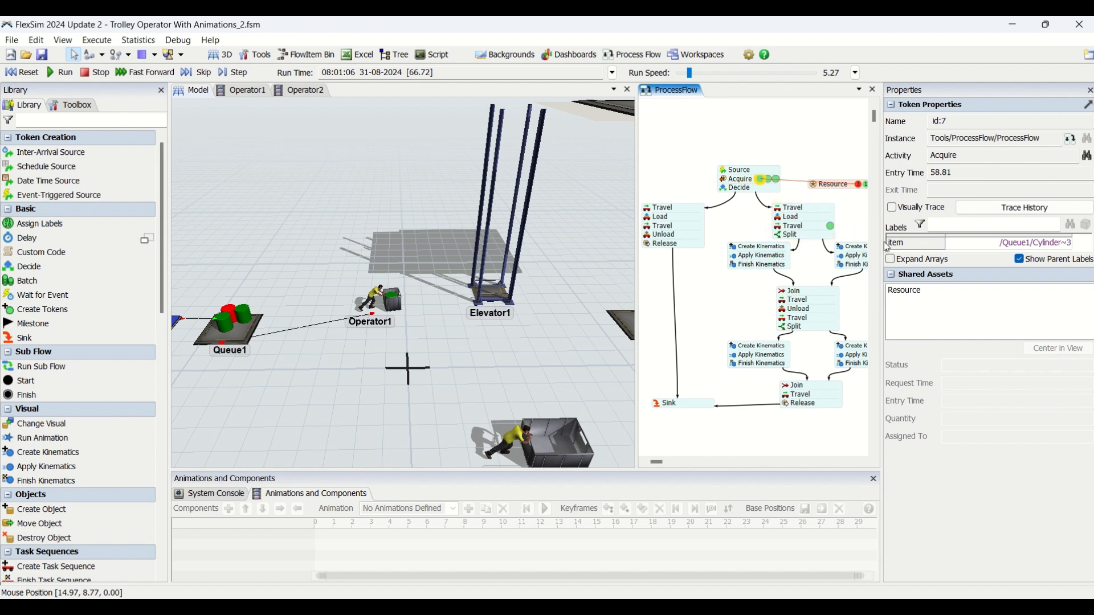
Inspect the Acquire activity's resource reference, quantity and label assignment in the process flow
{"action": "left_click", "coordinate": [727, 185]}
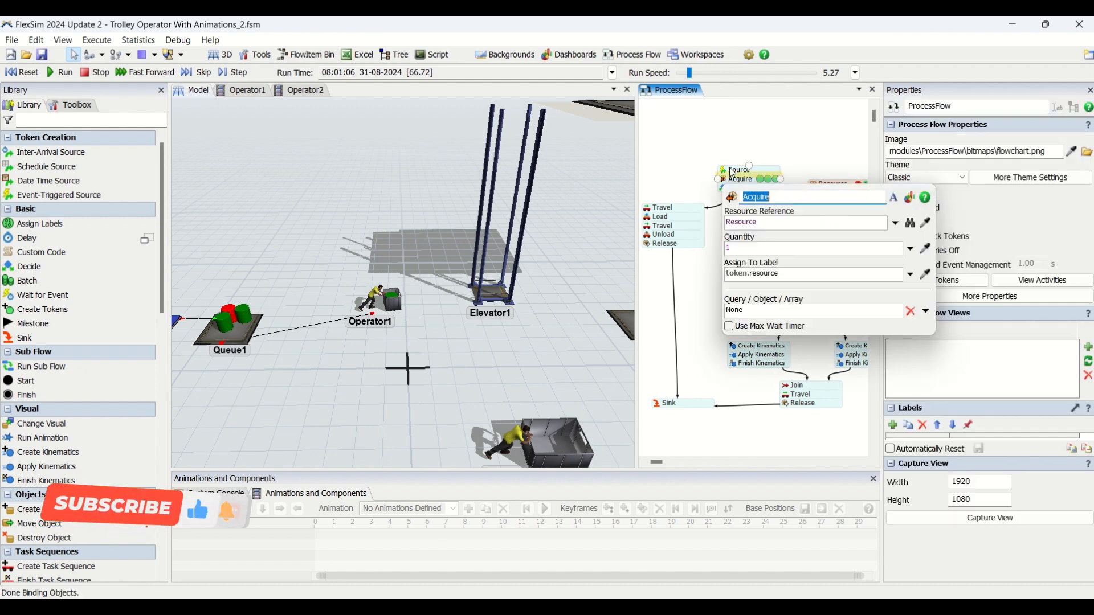
{"action": "left_click", "coordinate": [754, 156]}
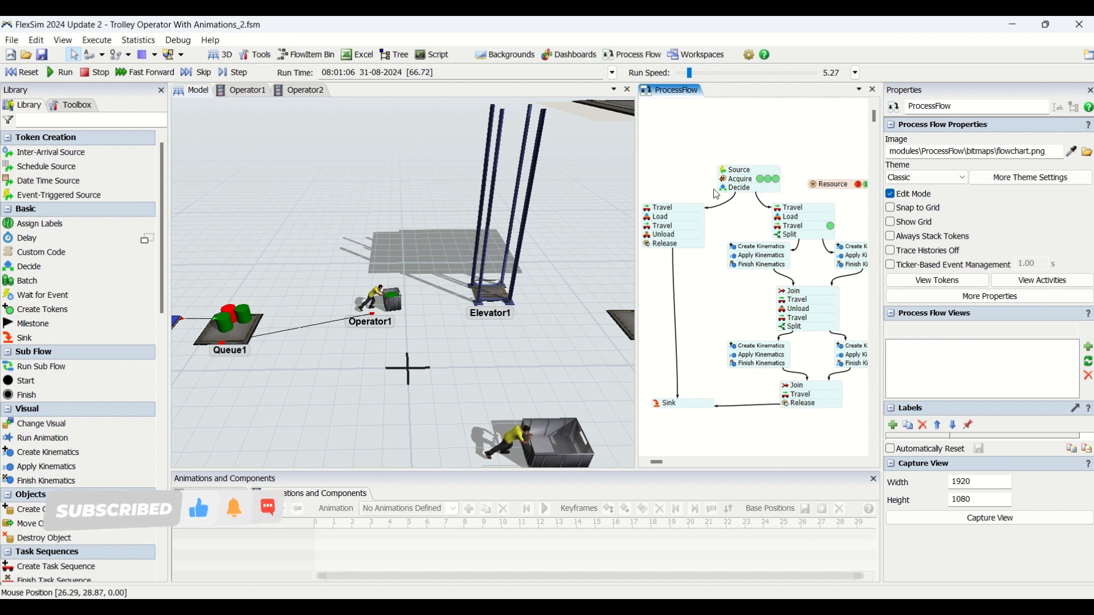
Widen the 3D model view beside the process flow and survey the layout of queues, operators and elevator
{"action": "scroll", "coordinate": [339, 384], "scroll_direction": "down", "scroll_amount": 4}
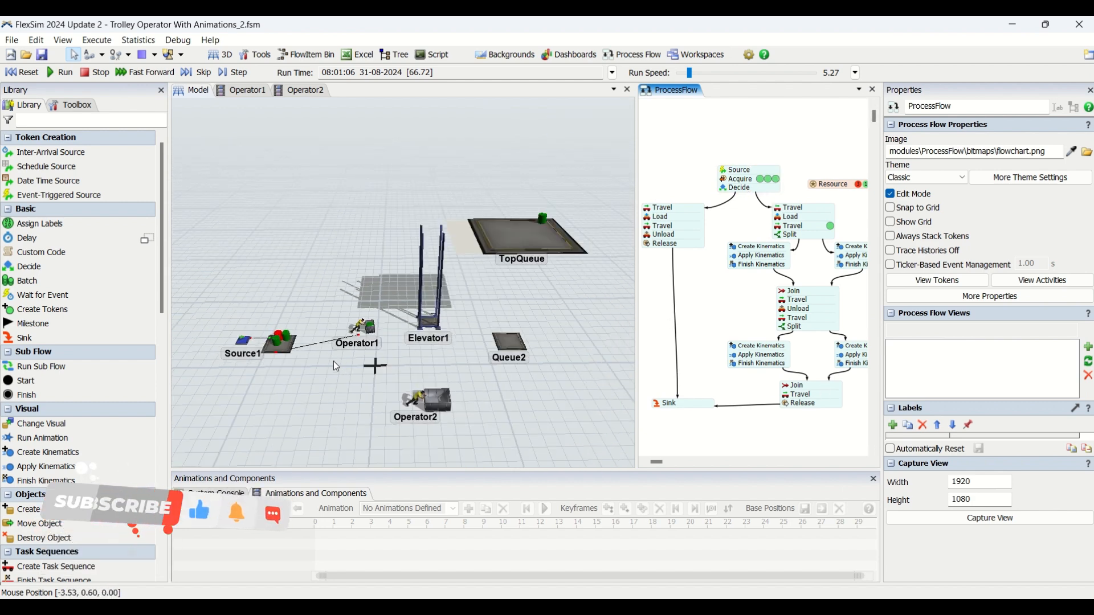
{"action": "left_click", "coordinate": [345, 366]}
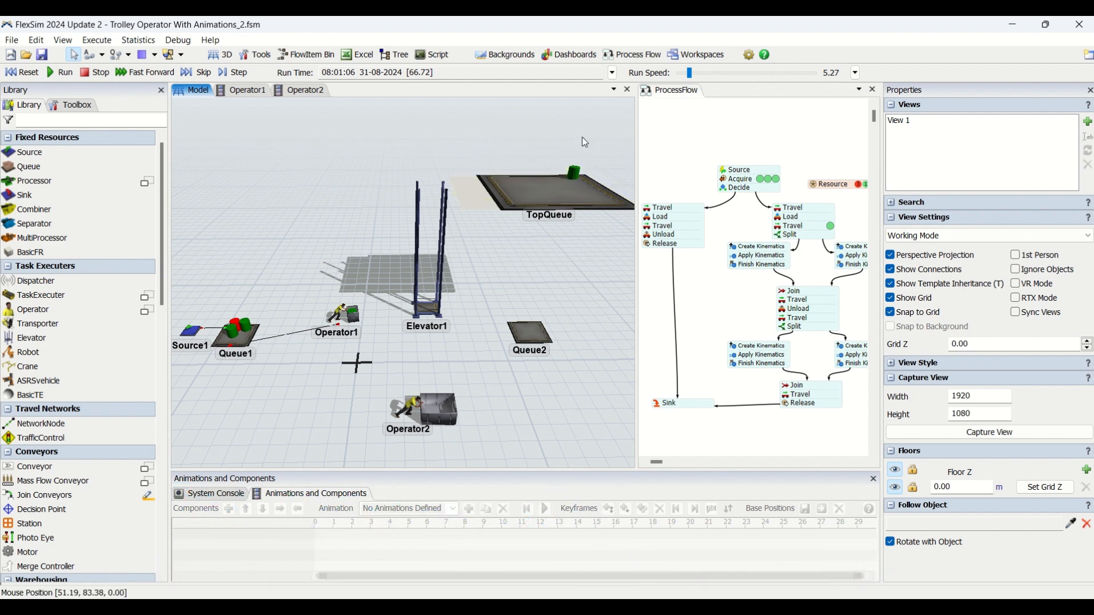
{"action": "left_click_drag", "start_coordinate": [570, 231], "coordinate": [543, 232]}
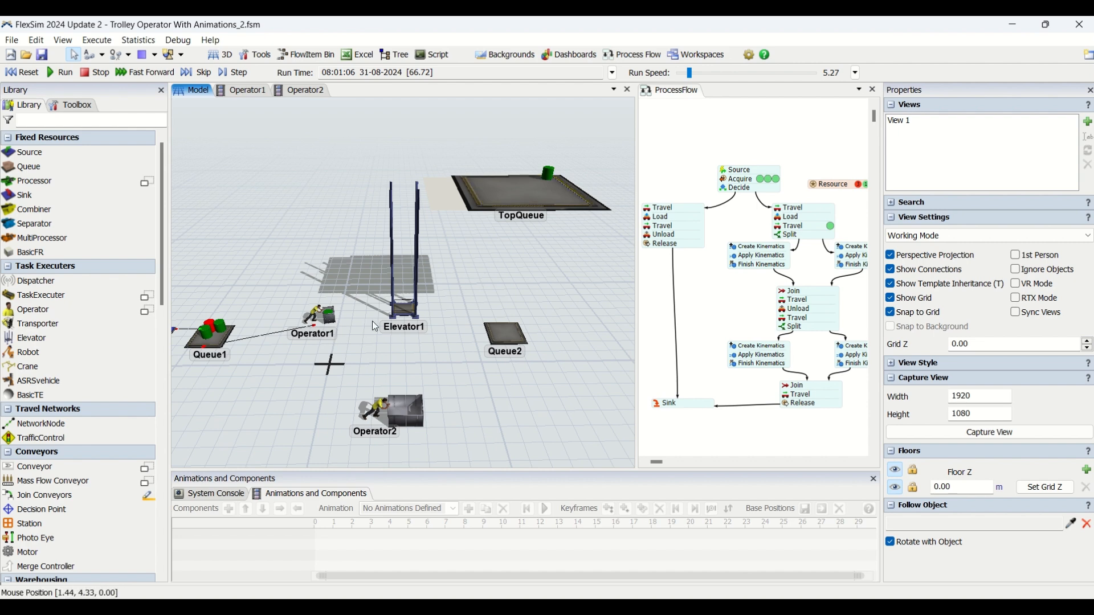
{"action": "left_click_drag", "start_coordinate": [637, 273], "coordinate": [689, 278]}
{"action": "scroll", "coordinate": [405, 345], "scroll_direction": "up", "scroll_amount": 3}
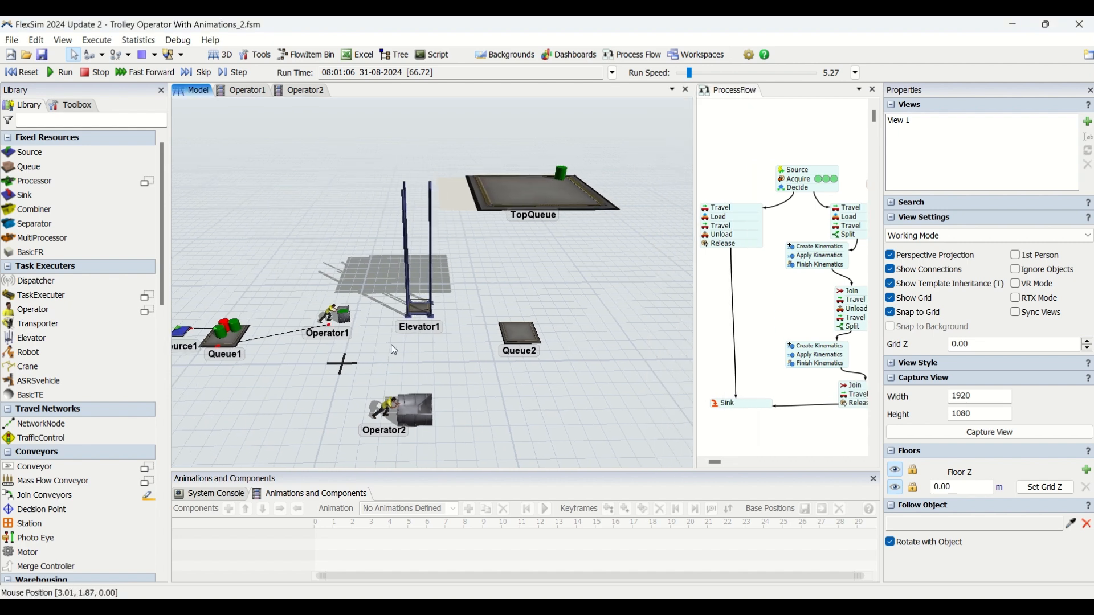
{"action": "left_click_drag", "start_coordinate": [303, 378], "coordinate": [347, 373]}
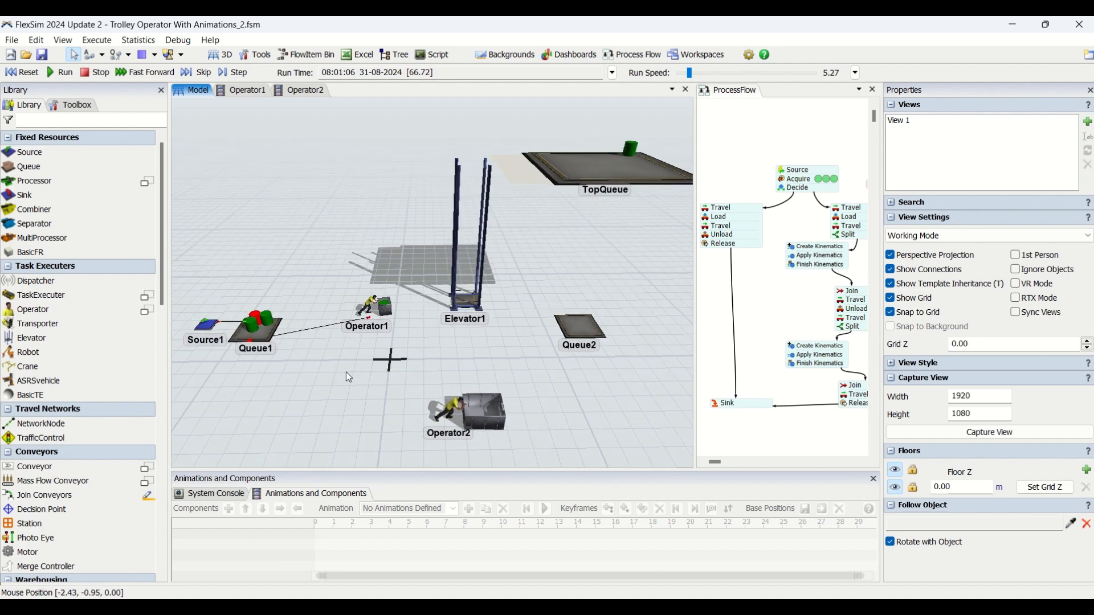
{"action": "left_click_drag", "start_coordinate": [428, 345], "coordinate": [410, 345]}
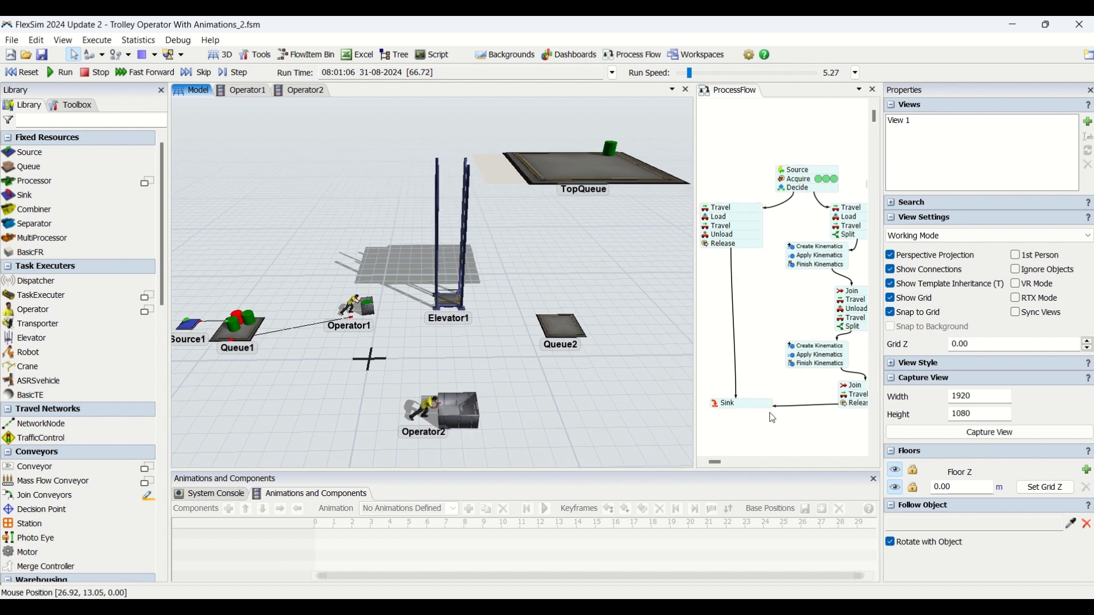
{"action": "left_click_drag", "start_coordinate": [531, 285], "coordinate": [517, 293]}
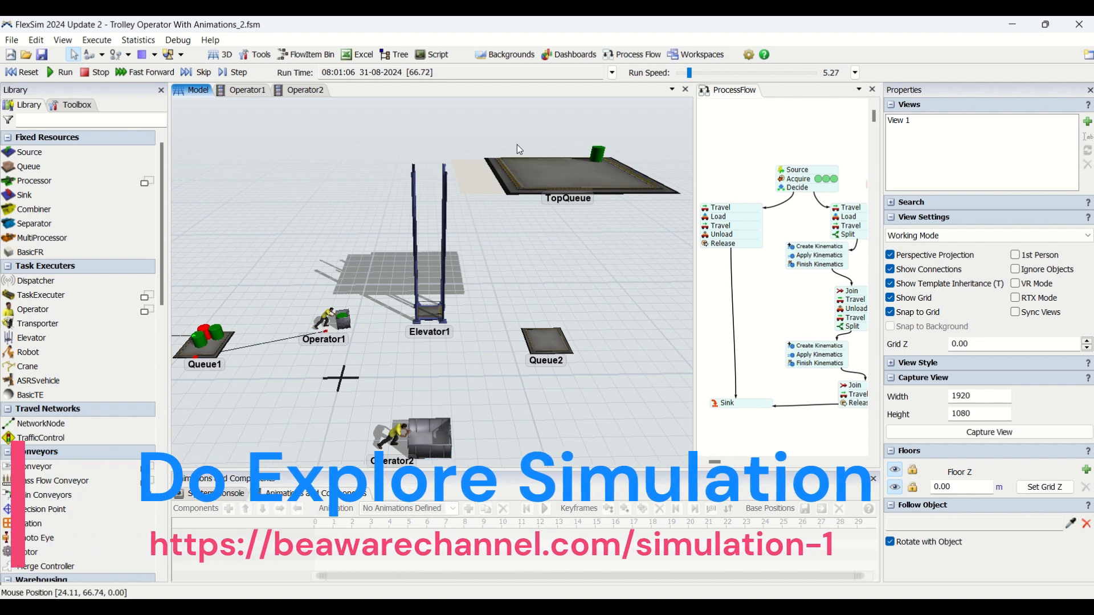
{"action": "scroll", "coordinate": [519, 265], "scroll_direction": "down", "scroll_amount": 5}
{"action": "scroll", "coordinate": [511, 290], "scroll_direction": "up", "scroll_amount": 2}
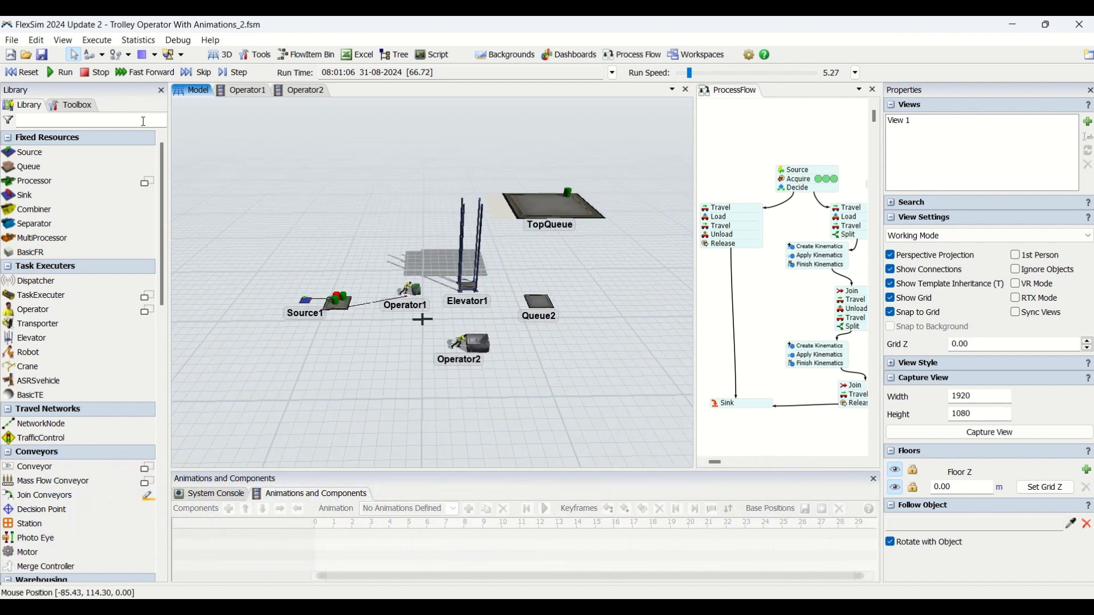
Resume the simulation run and follow Operator1 and Operator2 moving cylinders from Queue1 towards Queue2, the elevator and TopQueue
{"action": "left_click", "coordinate": [62, 74]}
{"action": "scroll", "coordinate": [494, 266], "scroll_direction": "up", "scroll_amount": 4}
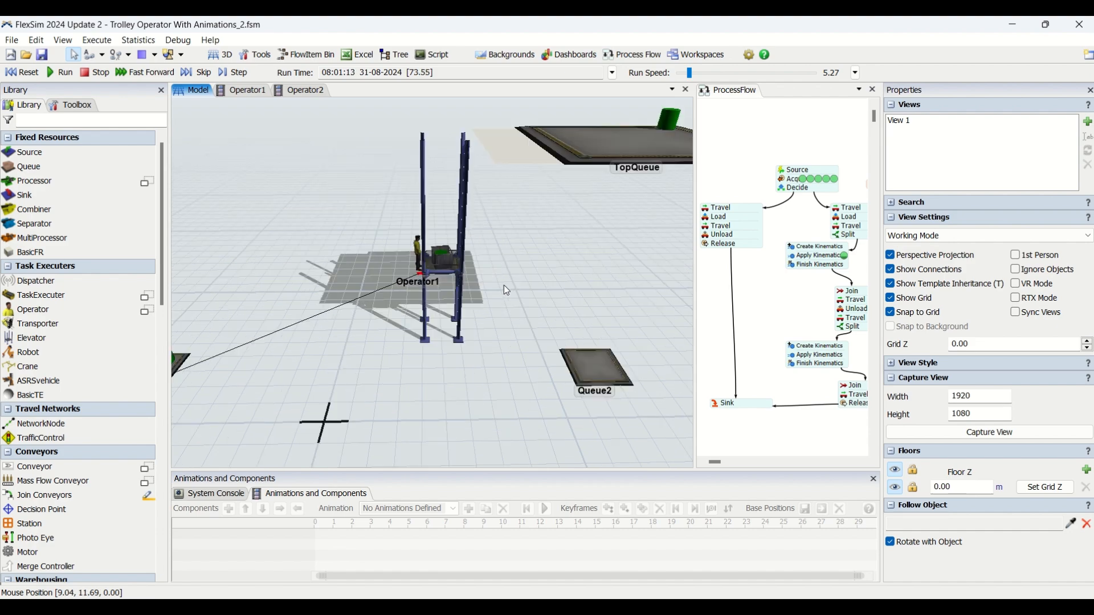
{"action": "right_click_drag", "start_coordinate": [535, 291], "coordinate": [447, 369]}
{"action": "left_click_drag", "start_coordinate": [443, 364], "coordinate": [360, 393]}
{"action": "scroll", "coordinate": [428, 386], "scroll_direction": "up", "scroll_amount": 5}
{"action": "right_click_drag", "start_coordinate": [435, 391], "coordinate": [357, 394]}
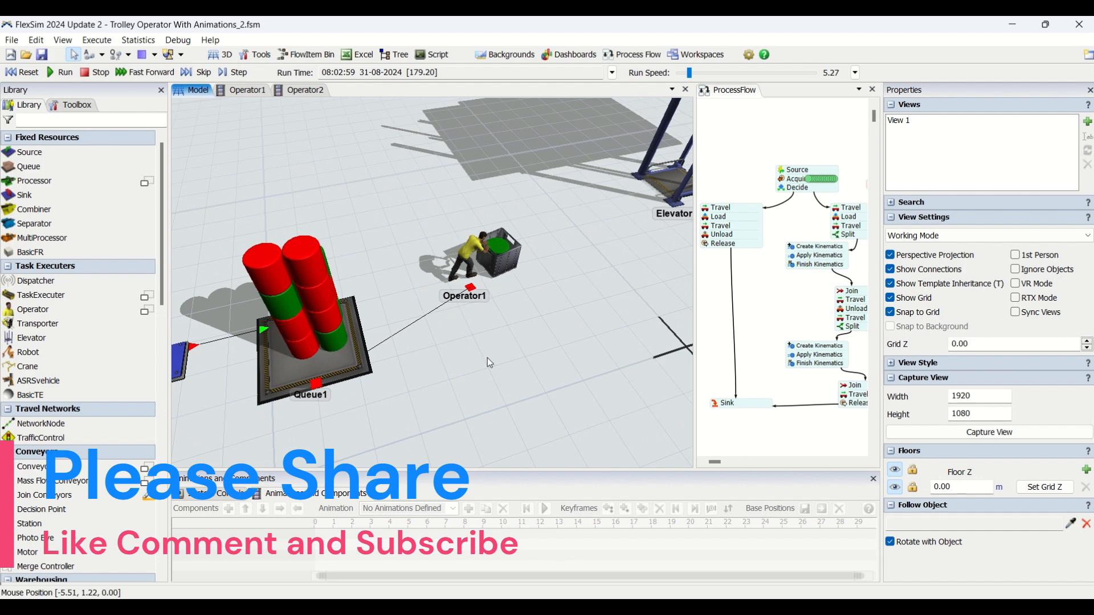
{"action": "scroll", "coordinate": [506, 346], "scroll_direction": "down", "scroll_amount": 5}
{"action": "left_click_drag", "start_coordinate": [506, 347], "coordinate": [339, 399]}
{"action": "scroll", "coordinate": [499, 366], "scroll_direction": "up", "scroll_amount": 5}
{"action": "right_click_drag", "start_coordinate": [500, 371], "coordinate": [461, 367]}
{"action": "scroll", "coordinate": [495, 370], "scroll_direction": "down", "scroll_amount": 4}
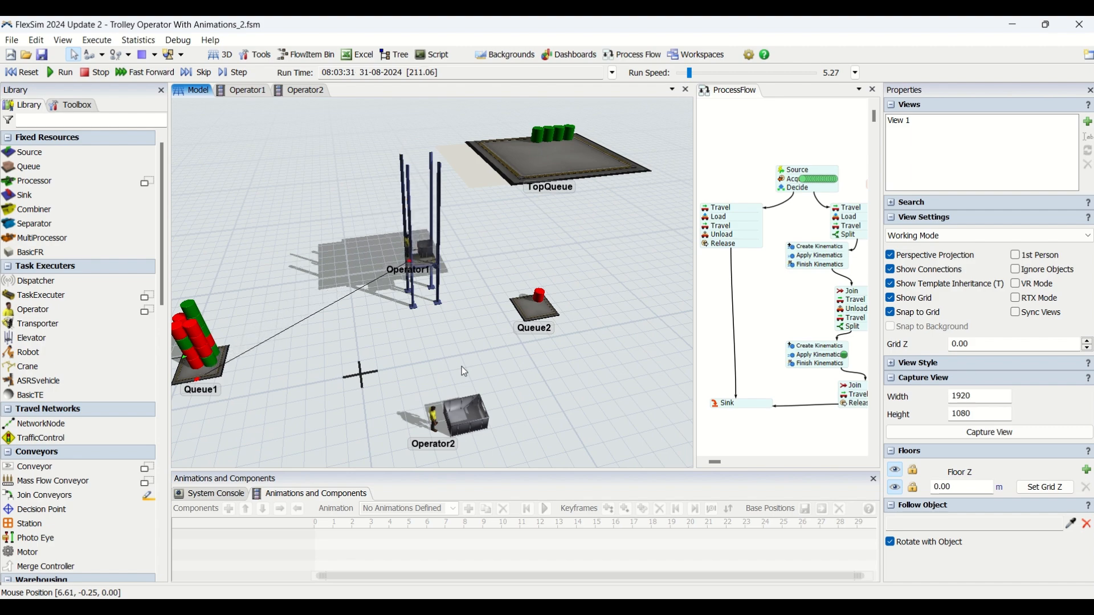
{"action": "left_click_drag", "start_coordinate": [401, 350], "coordinate": [463, 348]}
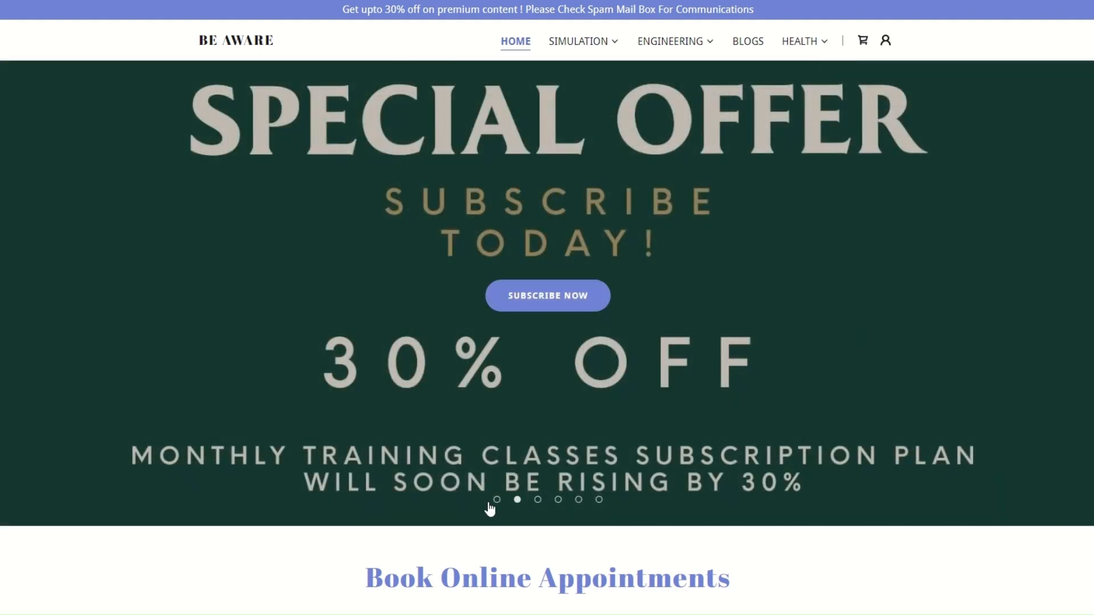
On the BE AWARE website's home page, view the banner slides on discrete event simulation, industrial engineering and blogs
{"action": "left_click", "coordinate": [497, 500]}
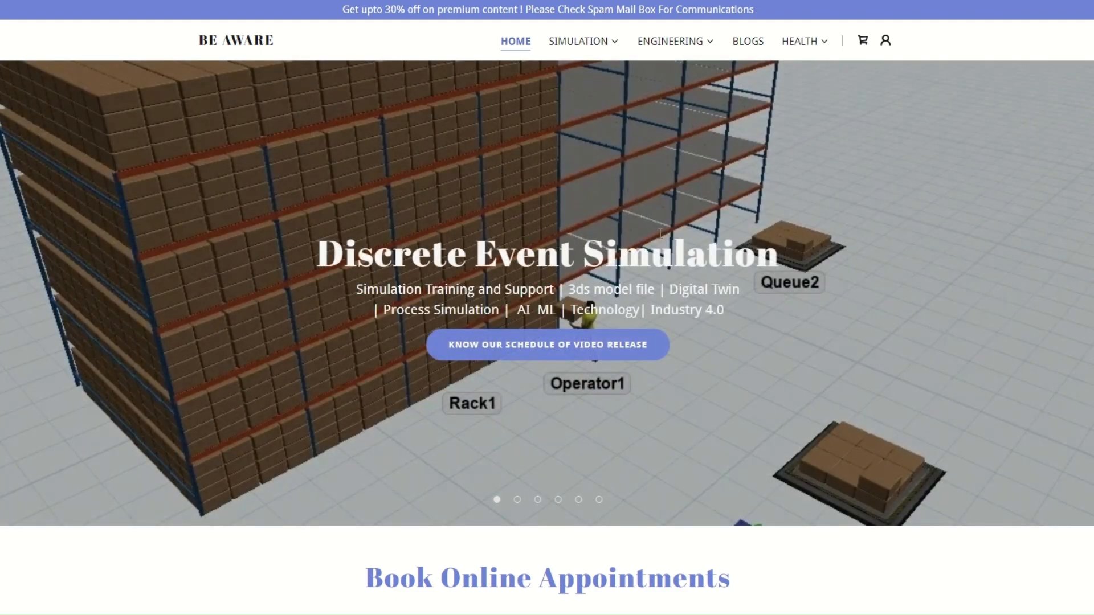
{"action": "left_click", "coordinate": [536, 501]}
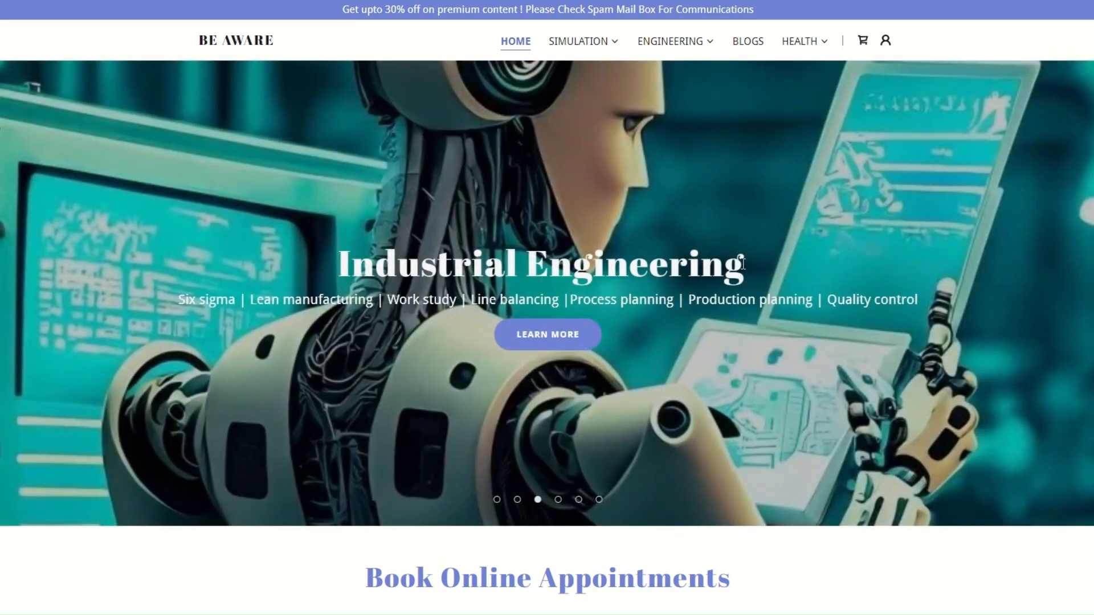
{"action": "left_click", "coordinate": [559, 501]}
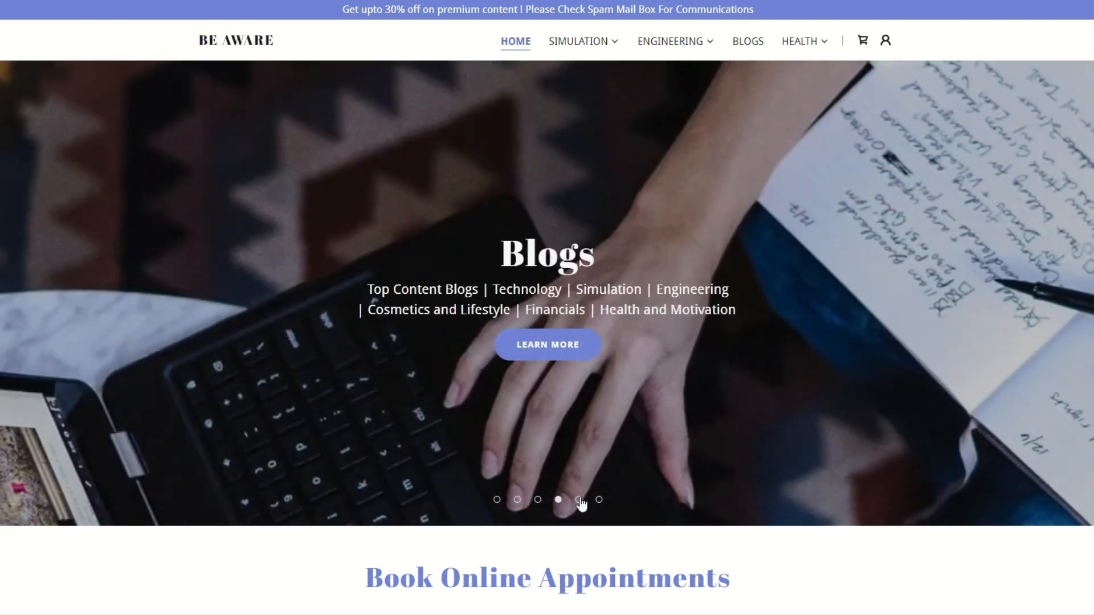
{"action": "left_click", "coordinate": [580, 501]}
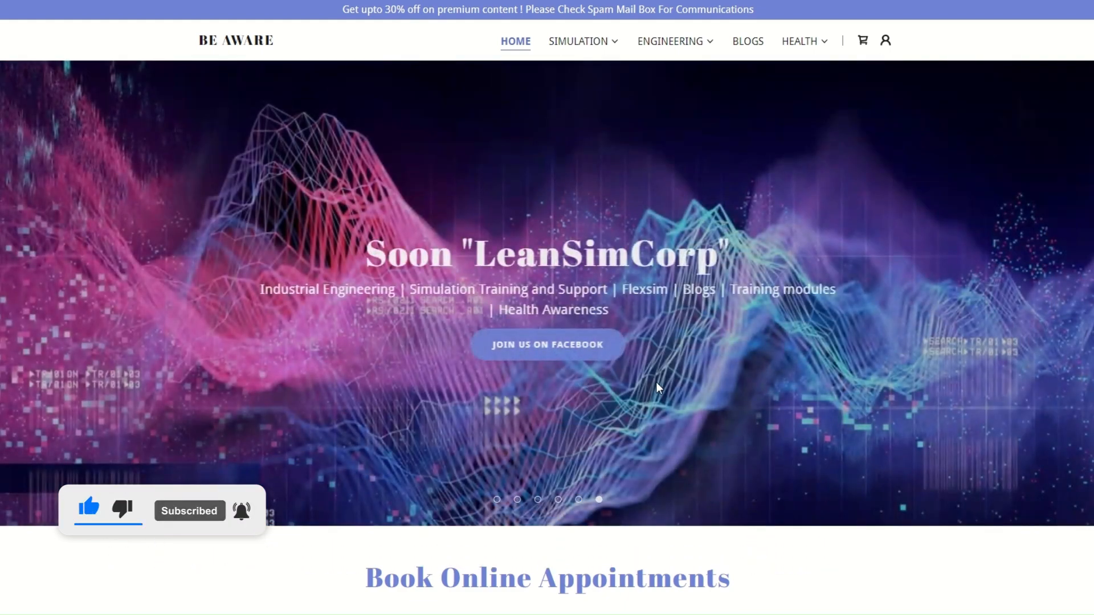
Examine the bookable training, project support and model file services under Book Online Appointments on the home page
{"action": "scroll", "coordinate": [667, 368], "scroll_direction": "down", "scroll_amount": 5}
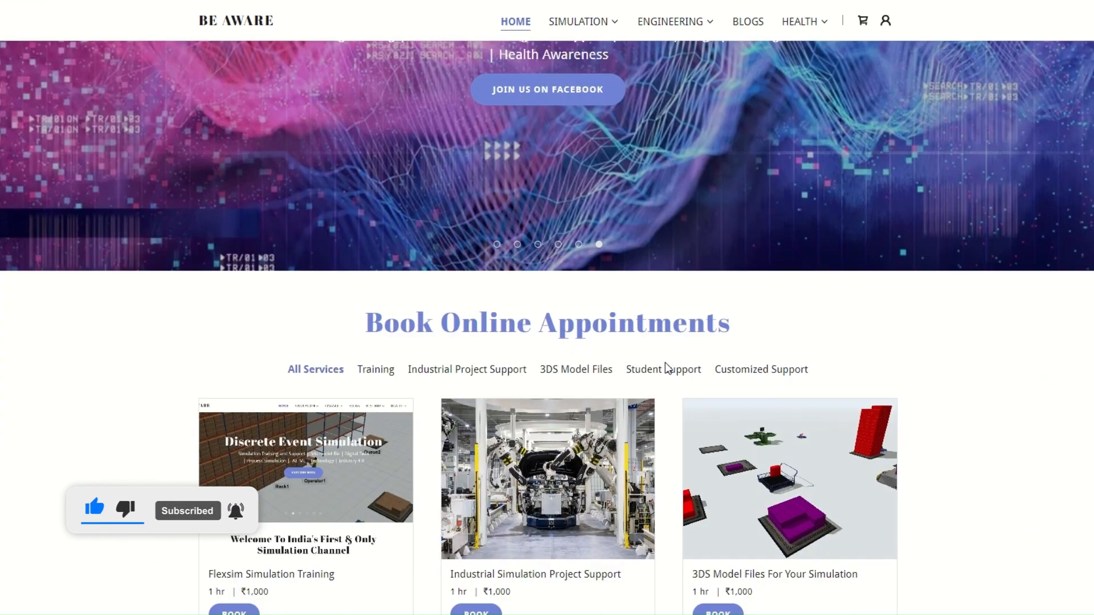
{"action": "scroll", "coordinate": [665, 362], "scroll_direction": "down", "scroll_amount": 1}
{"action": "scroll", "coordinate": [667, 364], "scroll_direction": "down", "scroll_amount": 3}
{"action": "scroll", "coordinate": [666, 359], "scroll_direction": "up", "scroll_amount": 3}
{"action": "scroll", "coordinate": [670, 361], "scroll_direction": "down", "scroll_amount": 1}
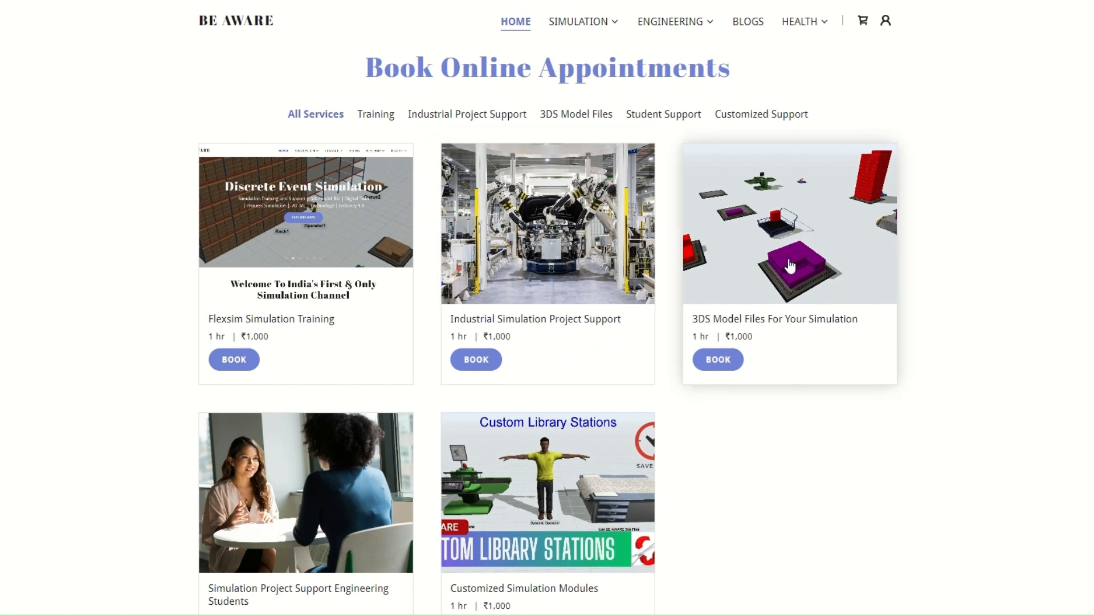
{"action": "scroll", "coordinate": [789, 266], "scroll_direction": "down", "scroll_amount": 2}
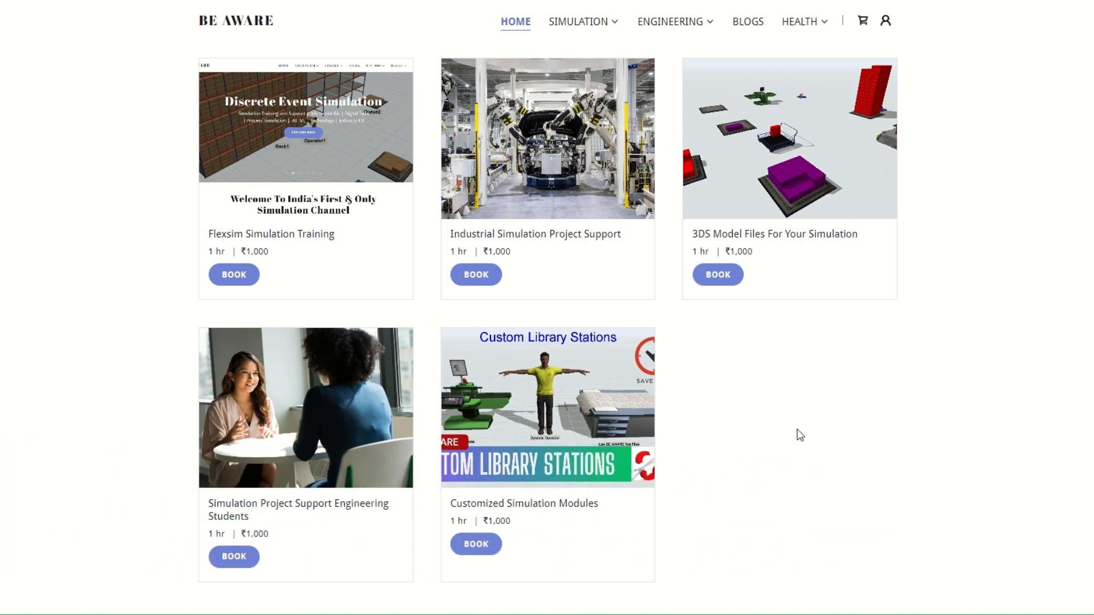
{"action": "scroll", "coordinate": [373, 364], "scroll_direction": "up", "scroll_amount": 1}
{"action": "scroll", "coordinate": [373, 365], "scroll_direction": "up", "scroll_amount": 3}
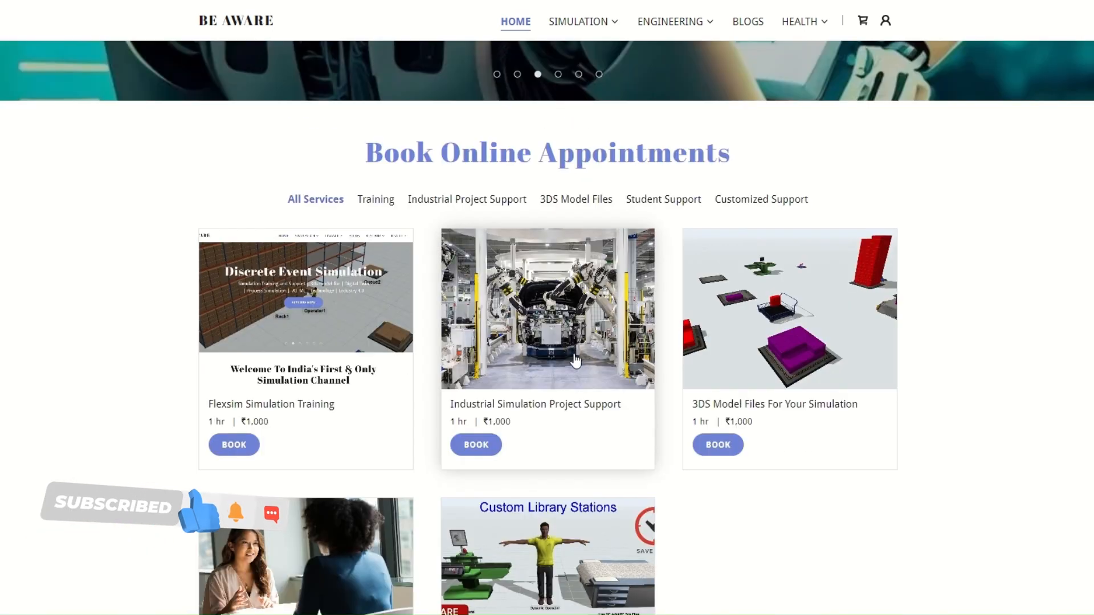
{"action": "scroll", "coordinate": [644, 363], "scroll_direction": "down", "scroll_amount": 2}
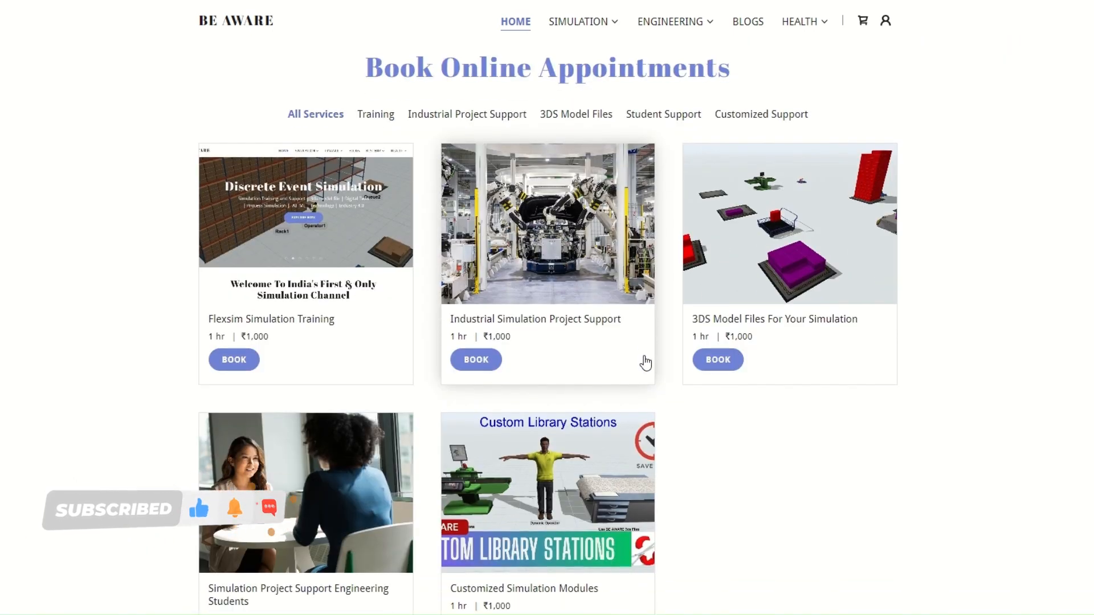